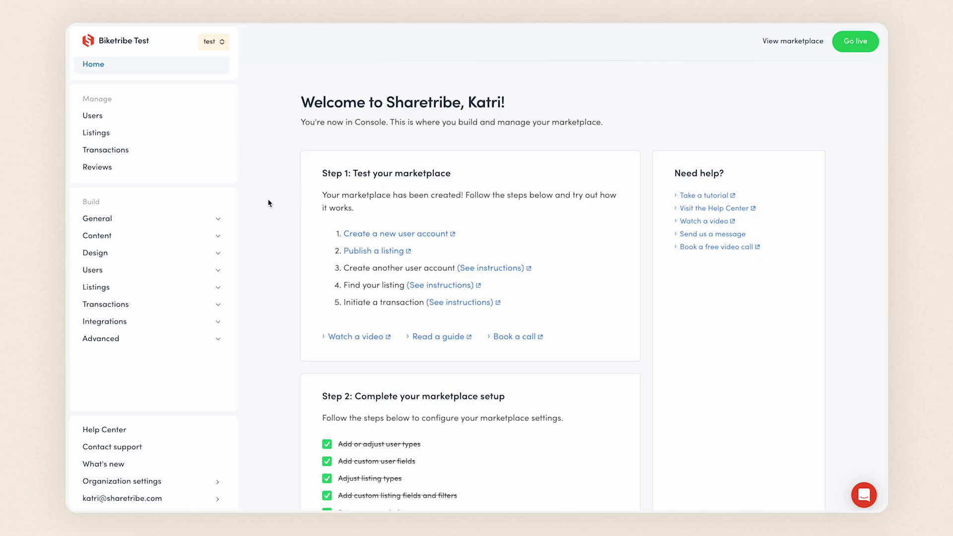
Create a new content page with the Page ID example-page from the Pages list.
left_click(221, 239)
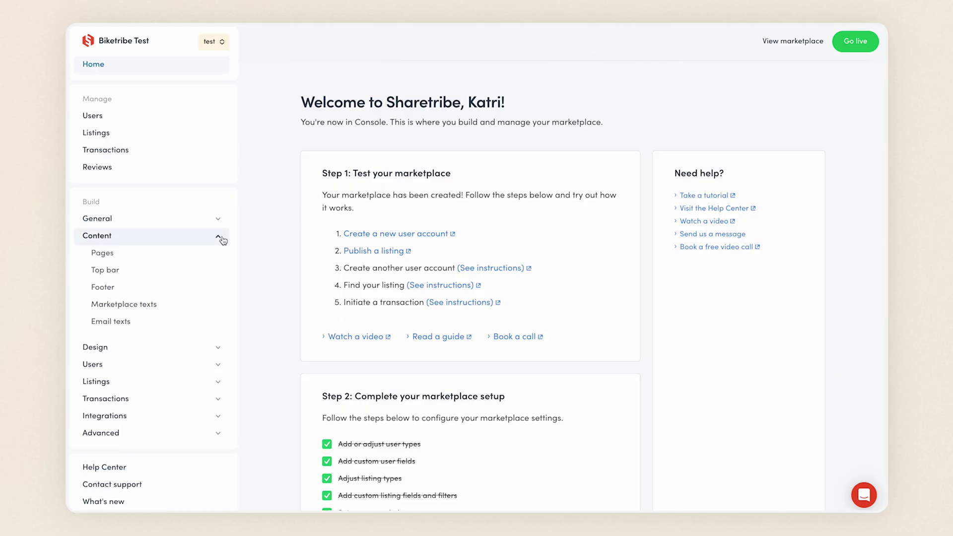
left_click(217, 257)
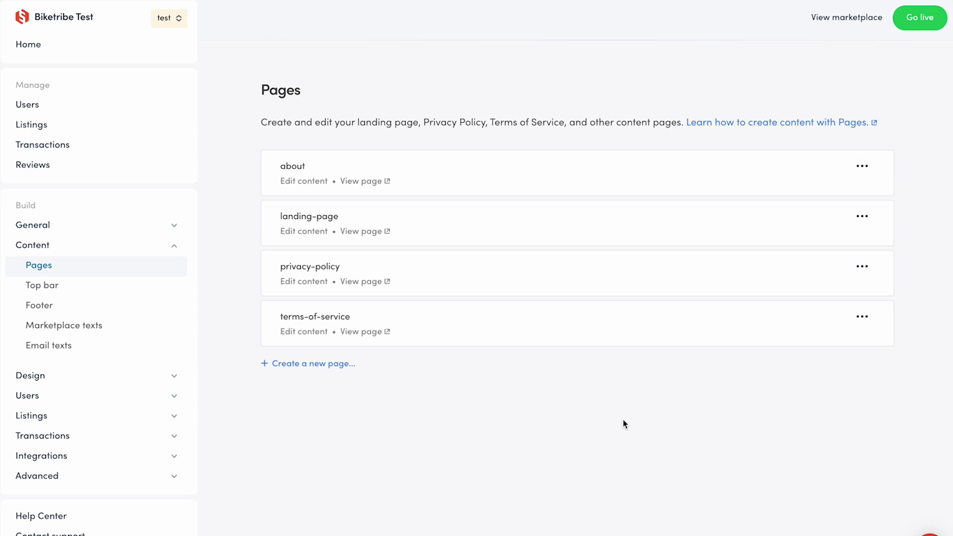
left_click(347, 364)
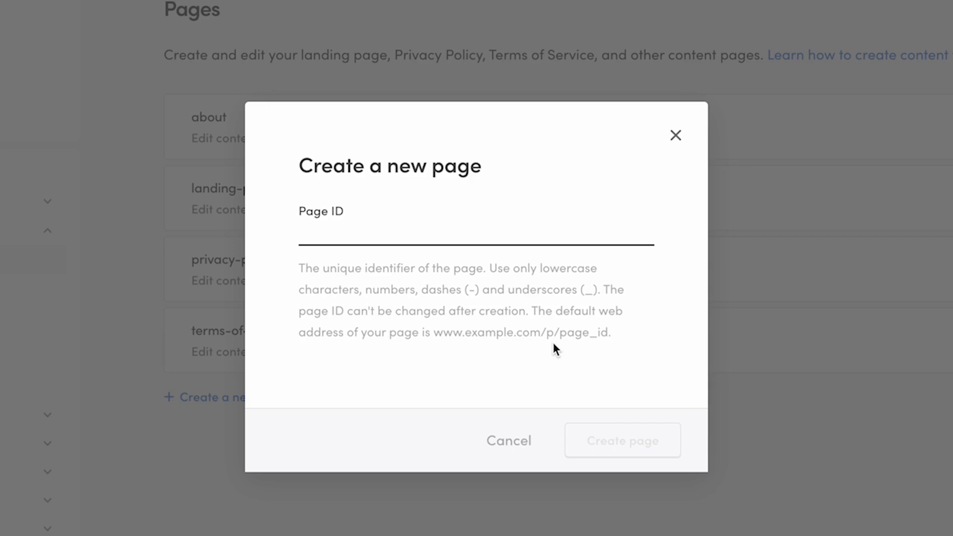
type("example-page")
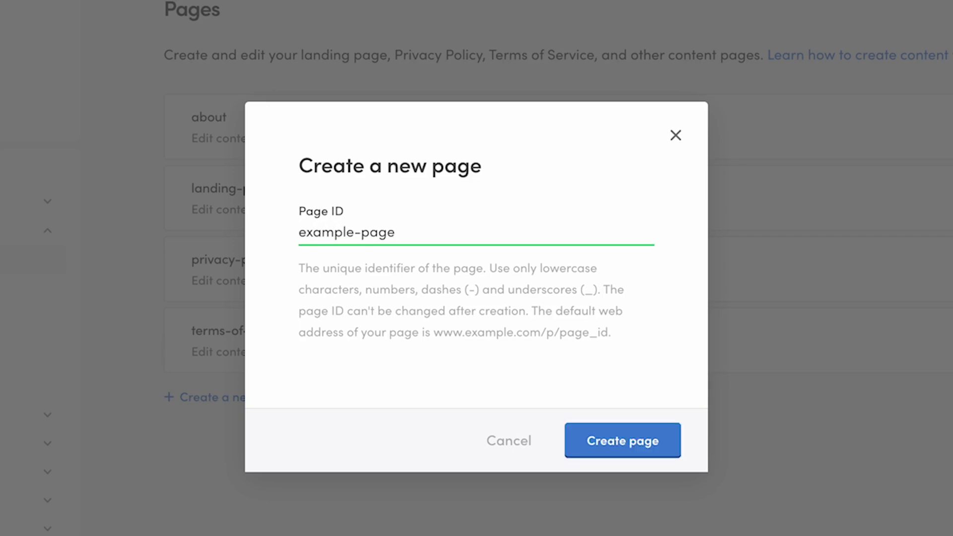
left_click(675, 447)
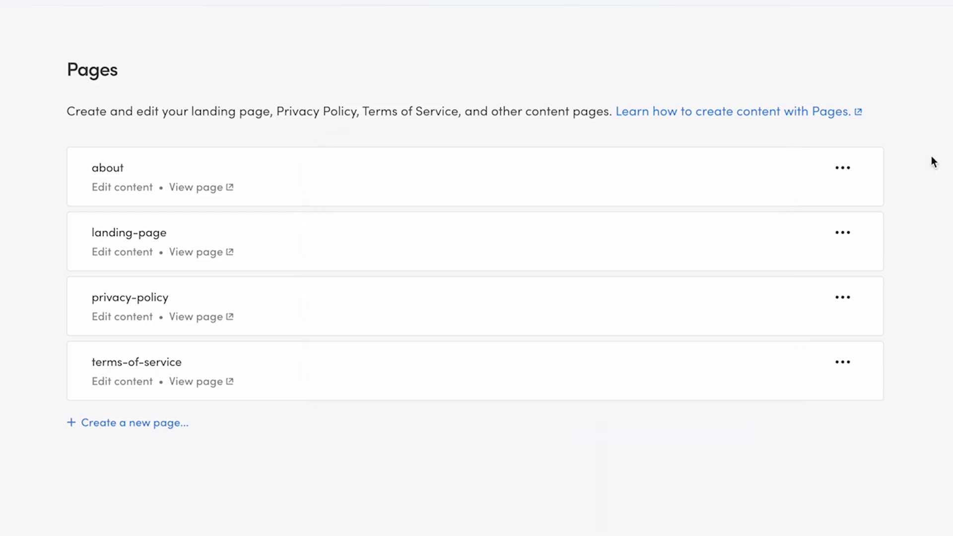
Inspect the page actions for landing-page, privacy-policy and terms-of-service, including why landing-page can't be deleted.
left_click(851, 238)
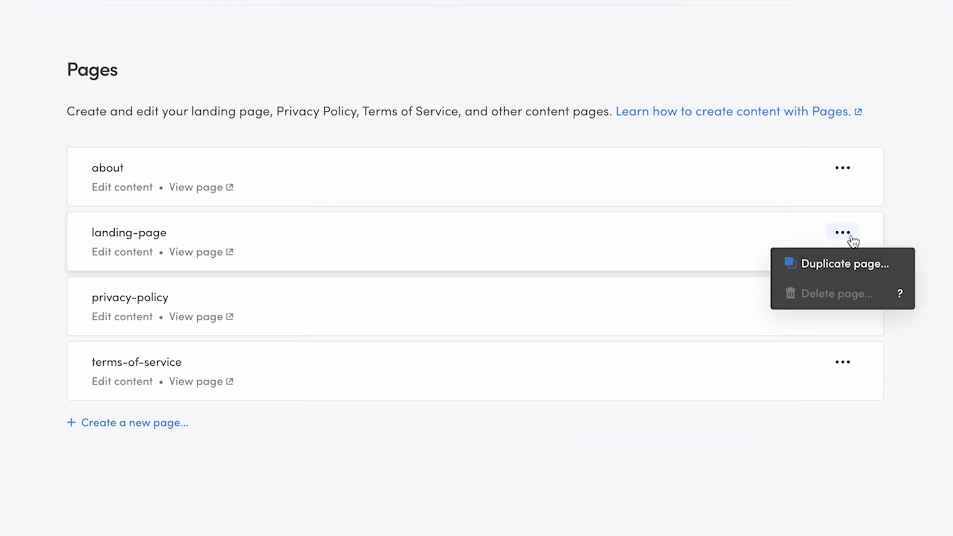
left_click(917, 287)
left_click(845, 299)
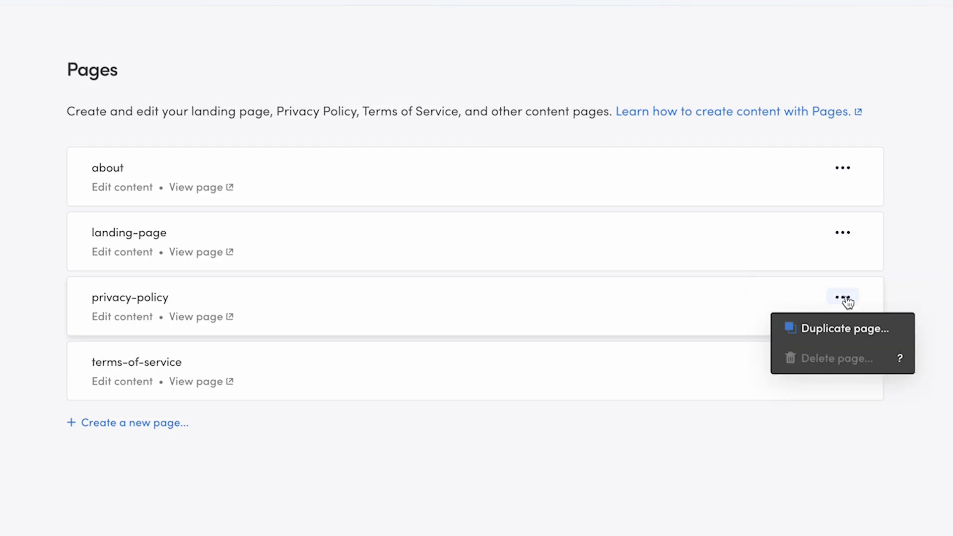
left_click(850, 366)
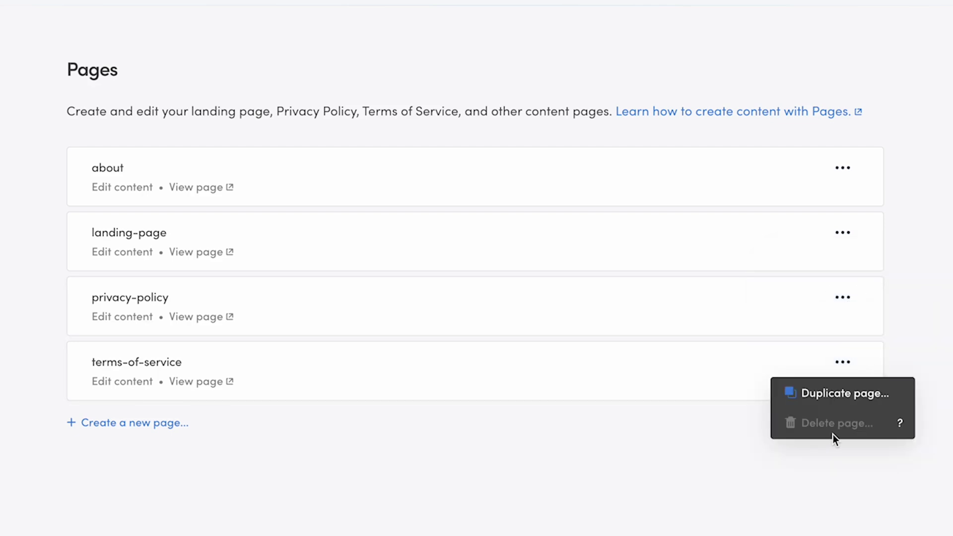
Duplicate the about page as a new page named duplicate-page.
left_click(842, 168)
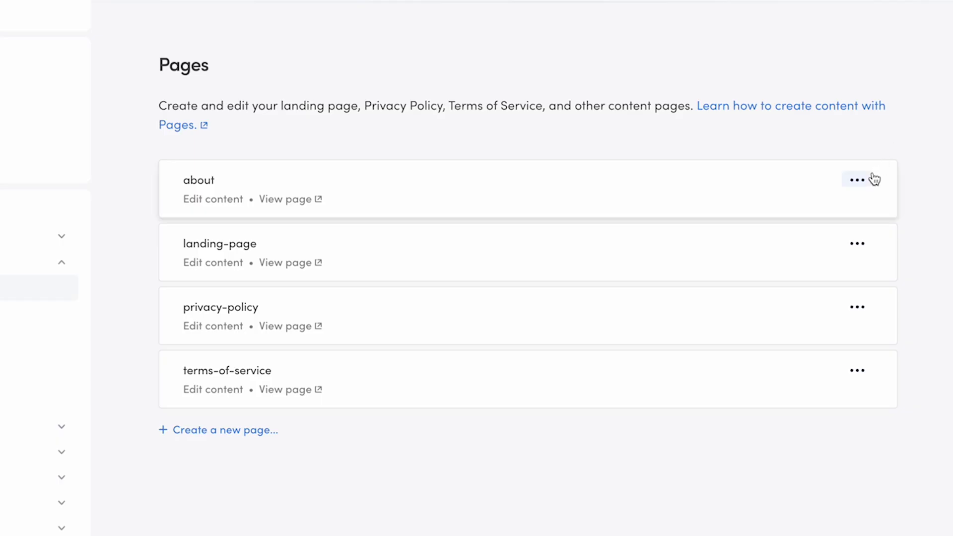
left_click(866, 184)
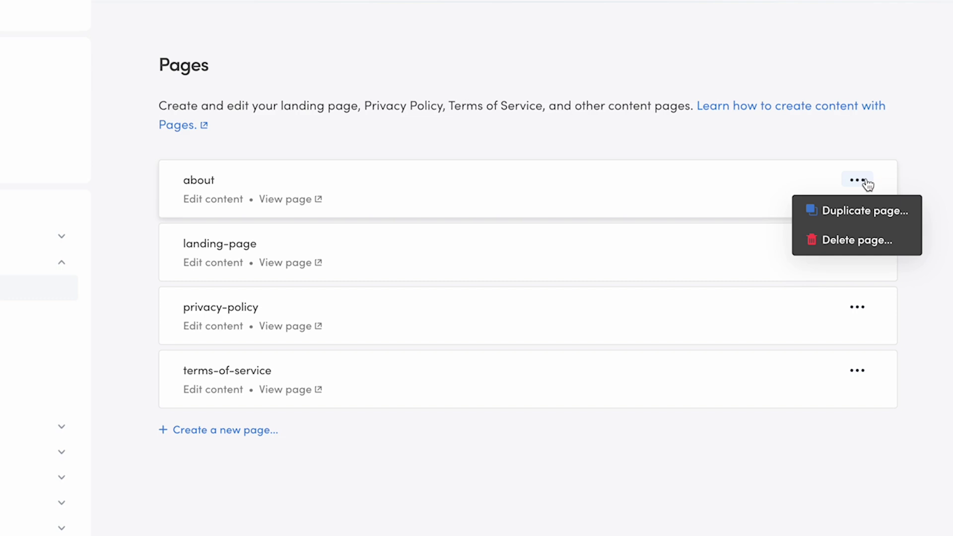
left_click(912, 214)
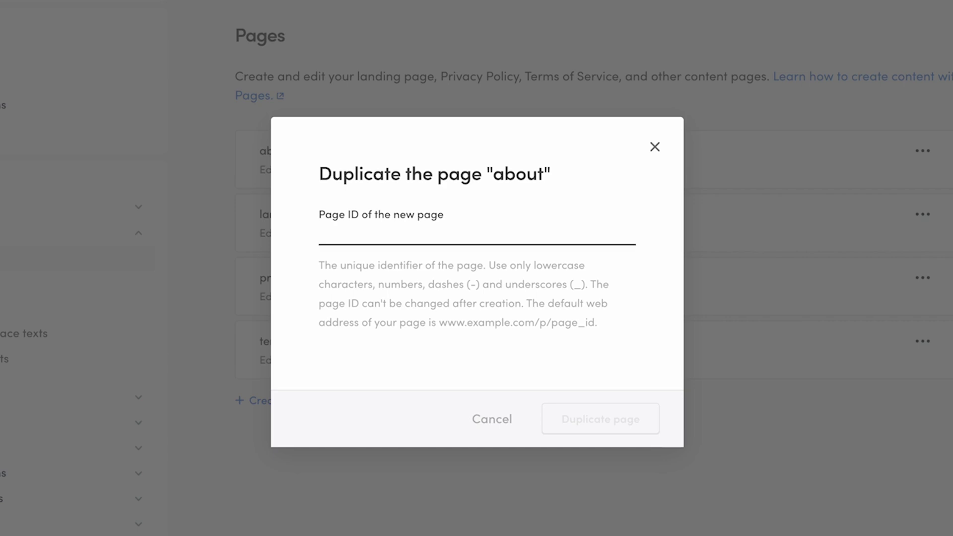
type("duplicate-page")
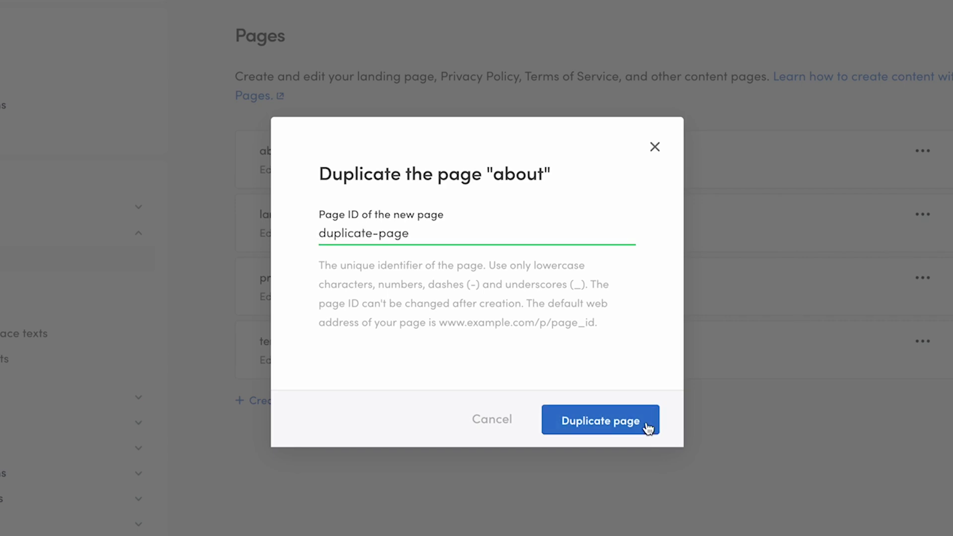
left_click(646, 426)
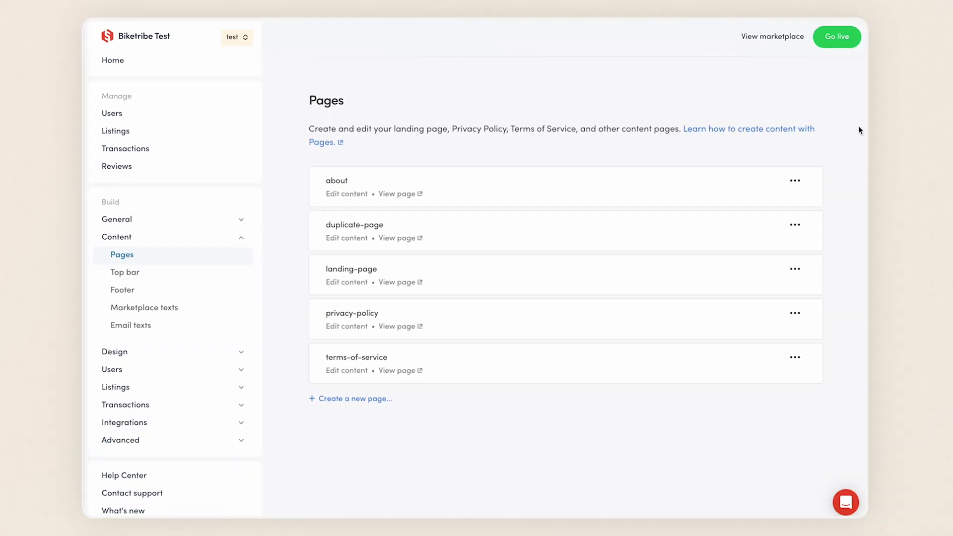
Permanently delete duplicate-page, then open landing-page to view its content.
left_click(796, 226)
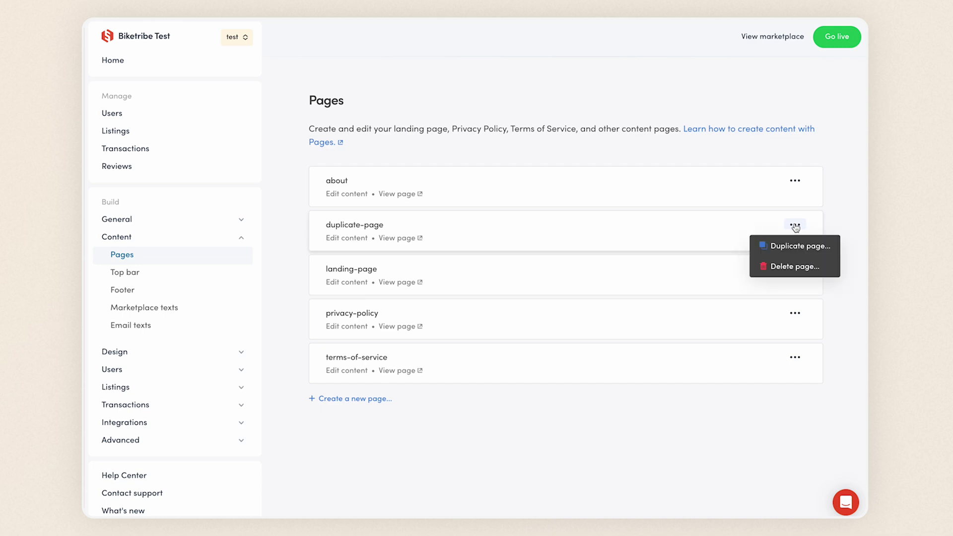
left_click(773, 265)
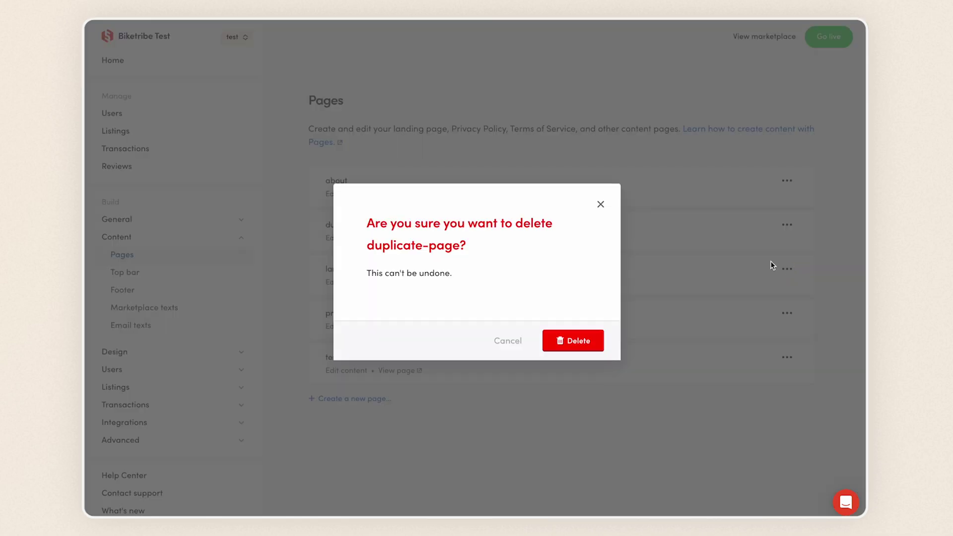
left_click(589, 343)
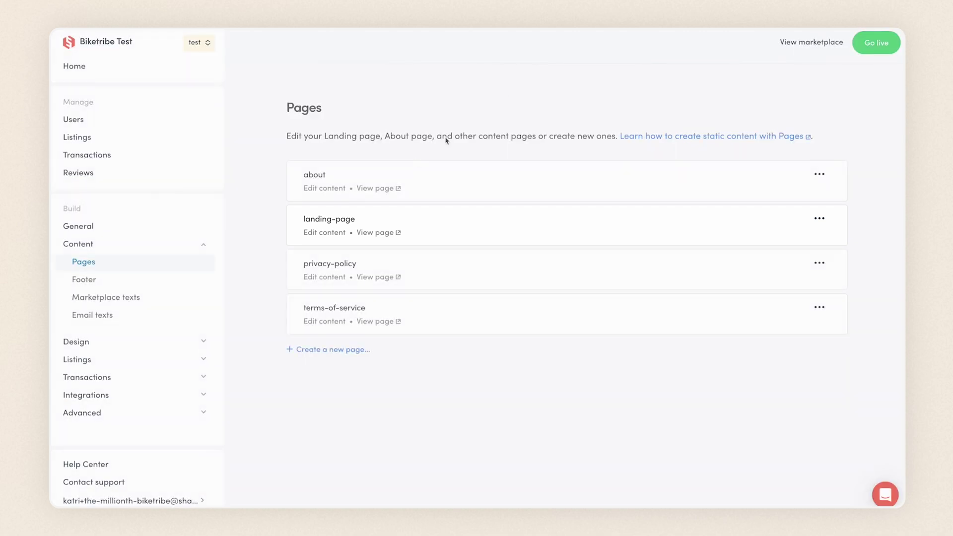
left_click(334, 237)
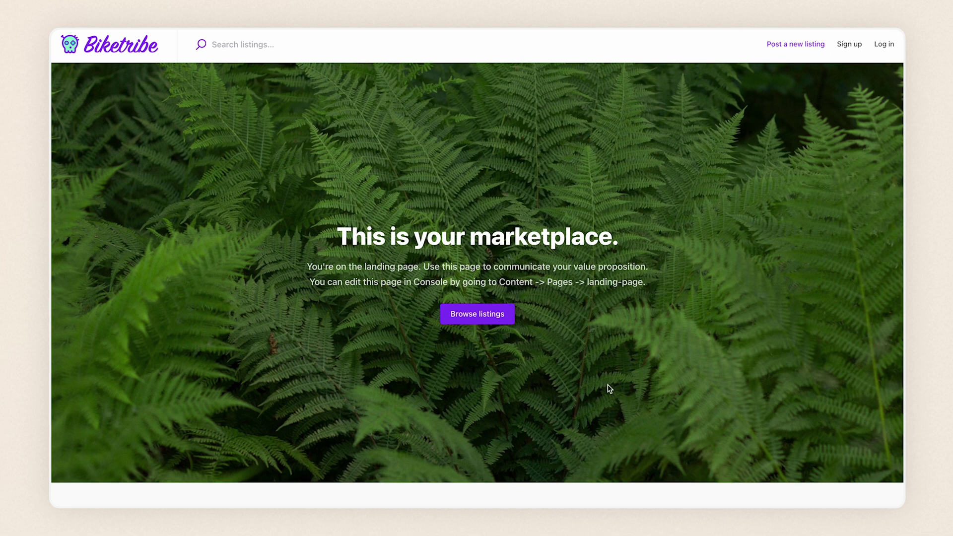
Scroll through the live Biketribe landing page past its hero, how-it-works, locations and video sections.
scroll(693, 333, "down", 4)
scroll(694, 334, "down", 13)
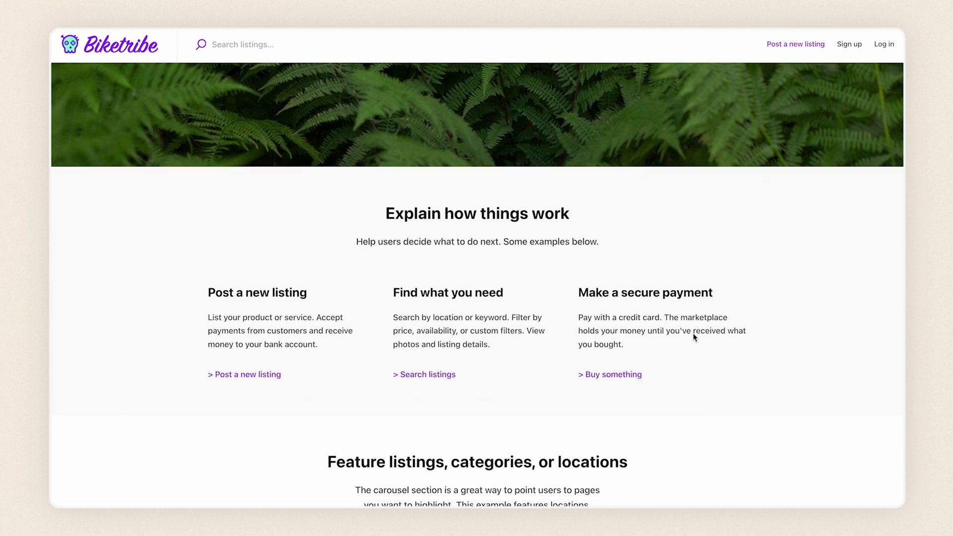
scroll(695, 337, "down", 5)
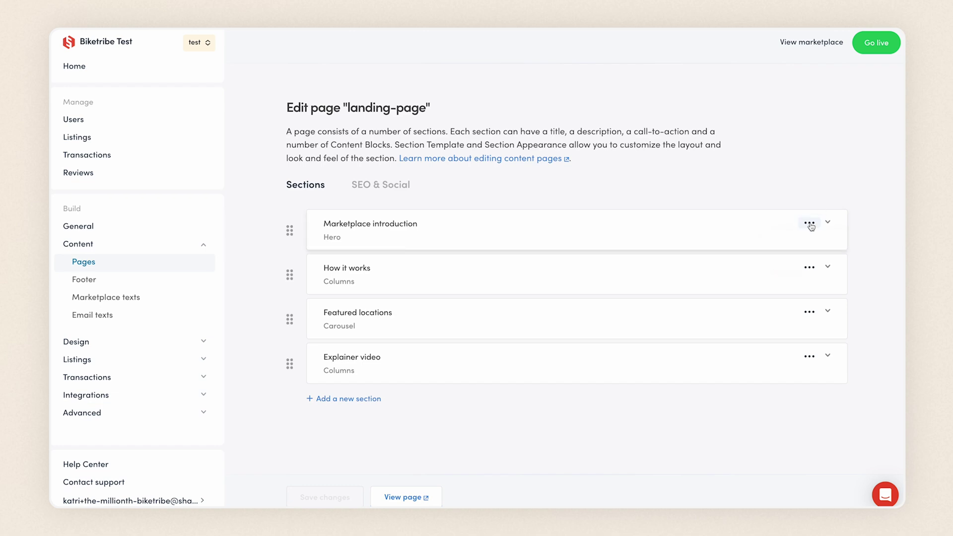
Cancel a delete of the Marketplace introduction section, then expand its details instead.
left_click(810, 222)
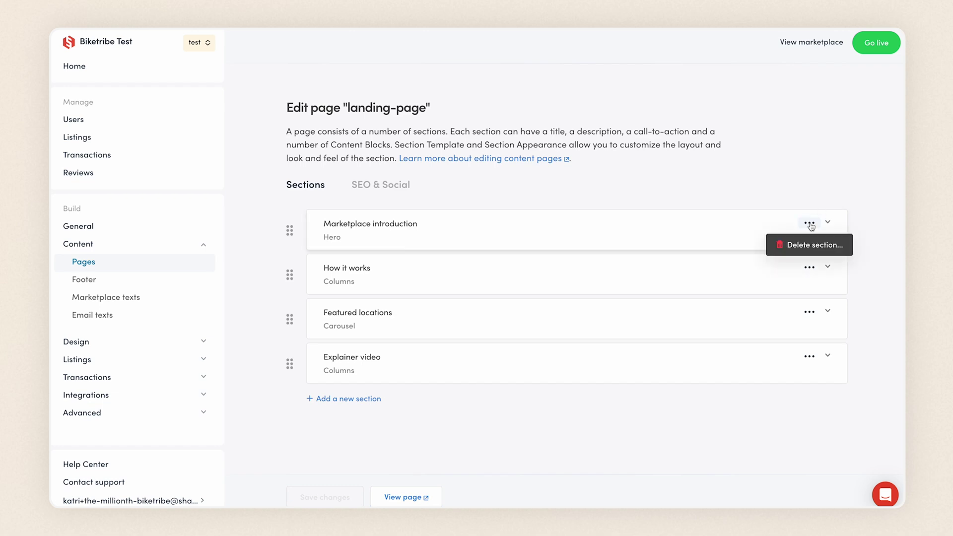
left_click(823, 251)
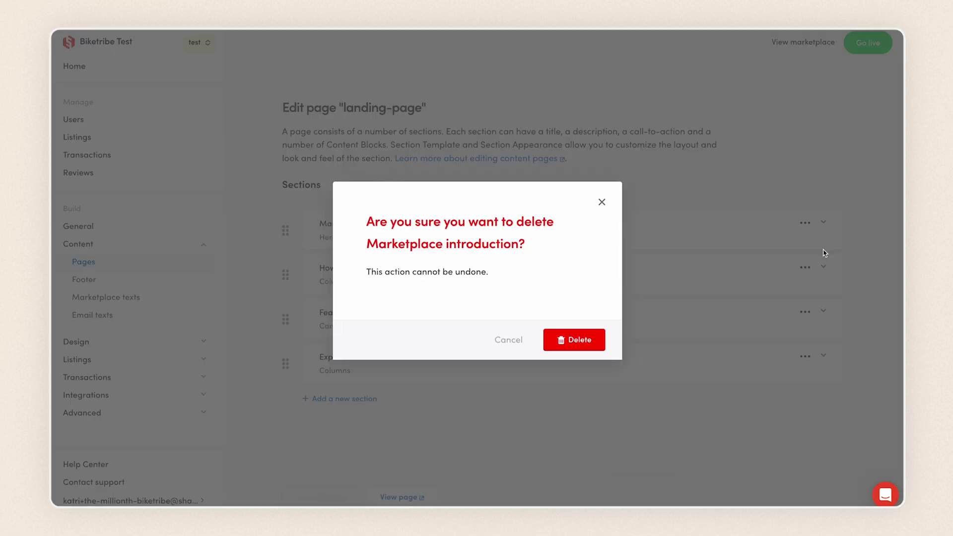
left_click(504, 345)
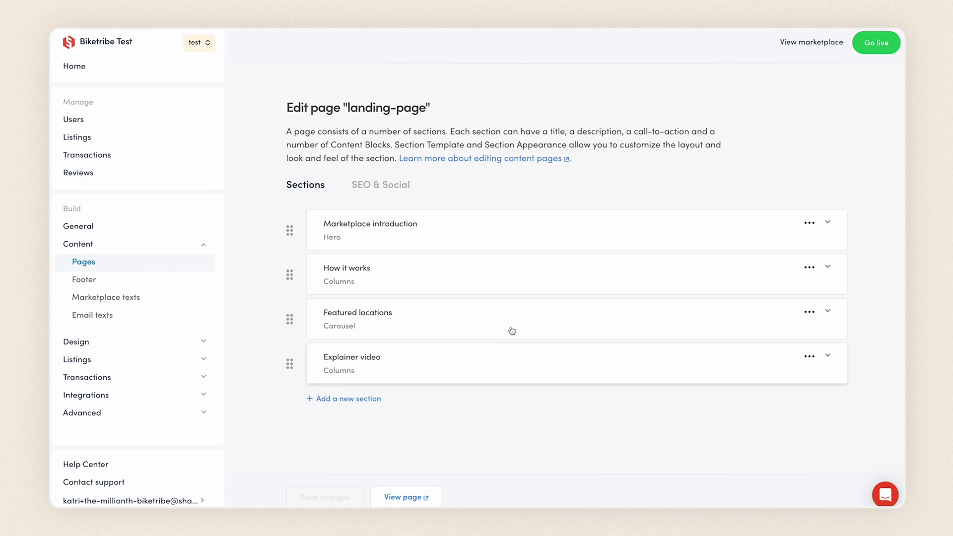
left_click(538, 241)
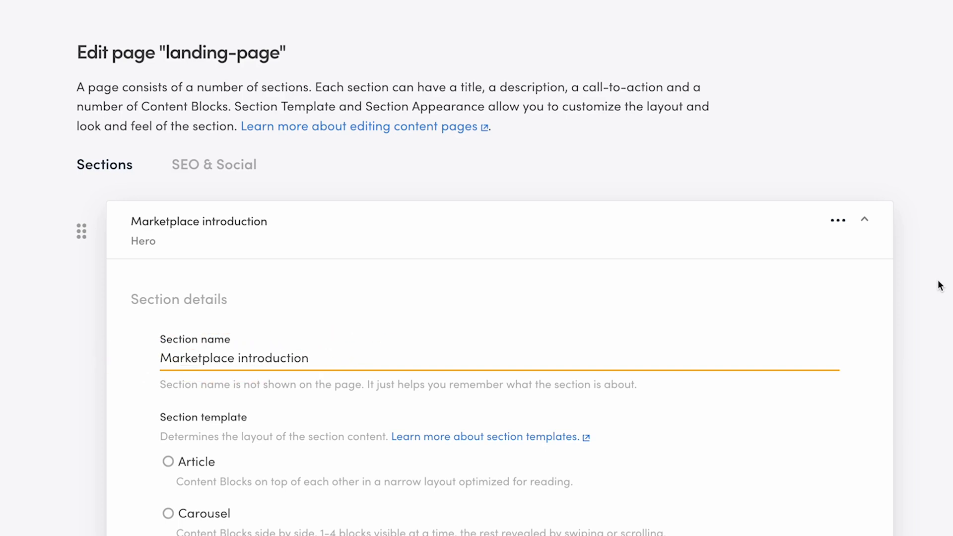
scroll(940, 285, "down", 10)
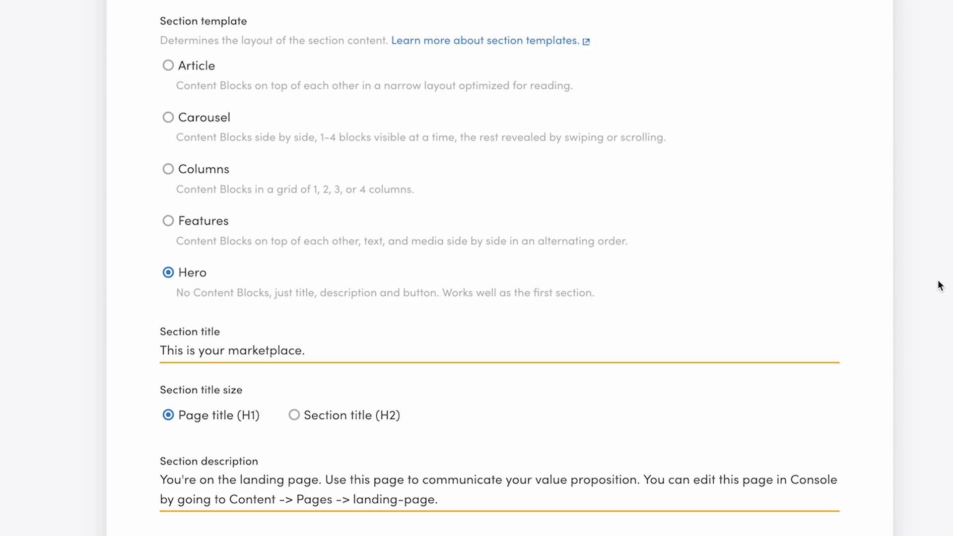
scroll(940, 285, "down", 5)
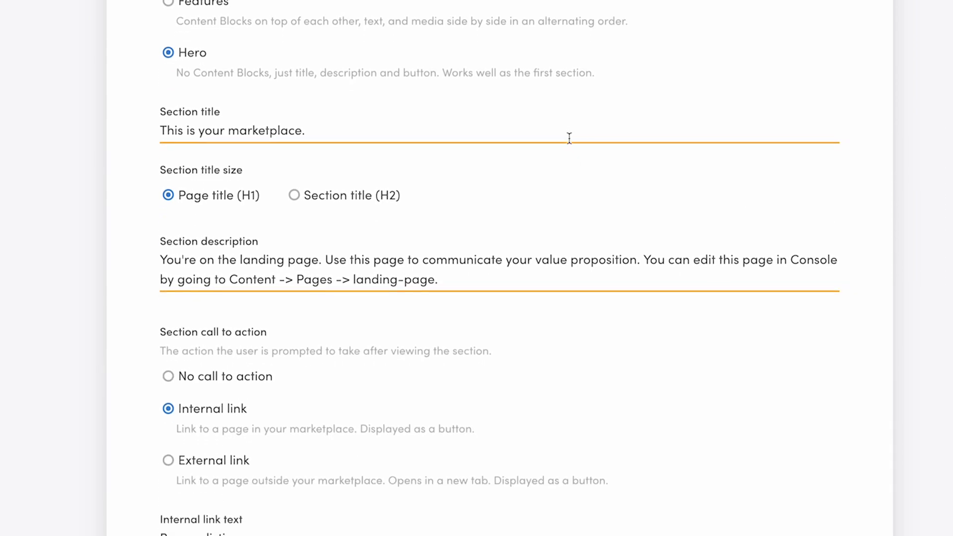
left_click(571, 135)
Retitle the hero 'Rent a bike from a local' and paste in the new Biketribe description.
key("ctrl+a")
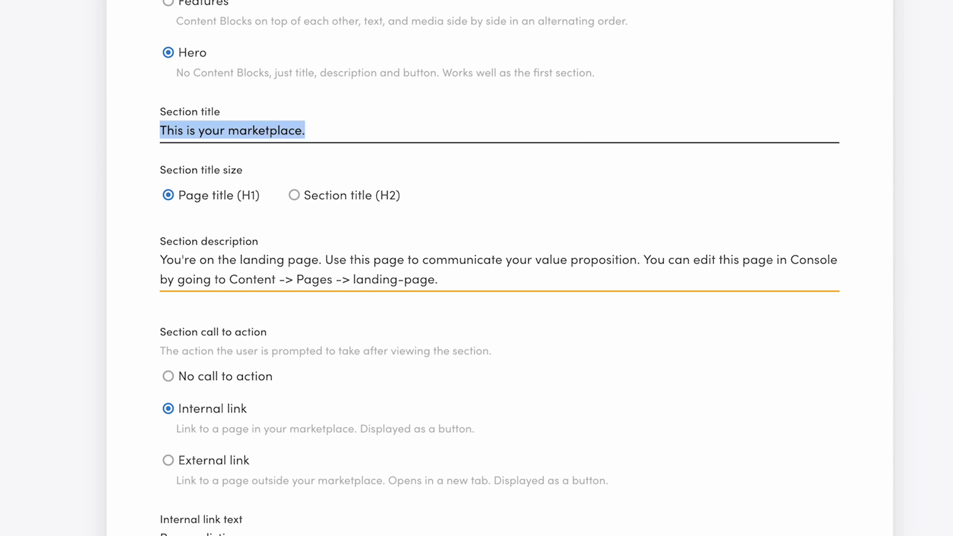
type("Rent a b")
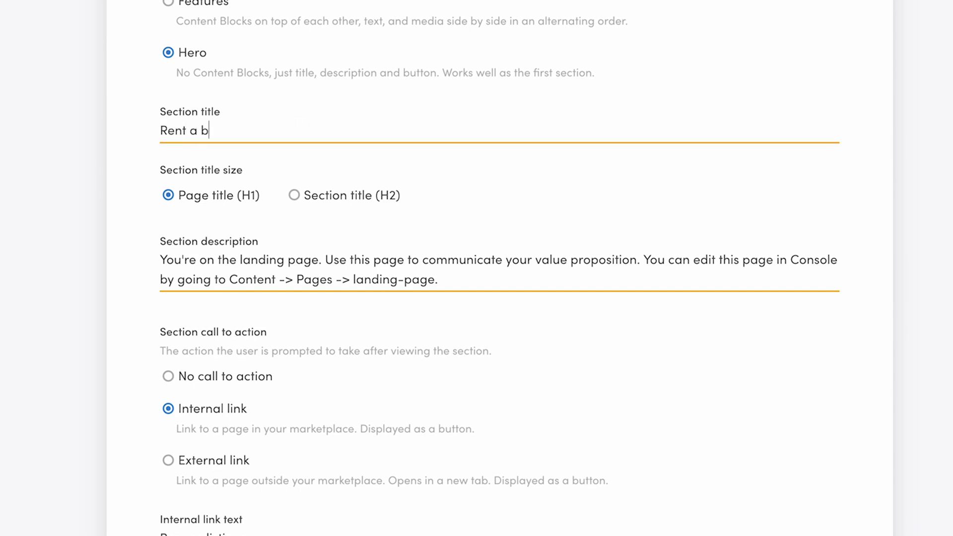
type("ike from a local")
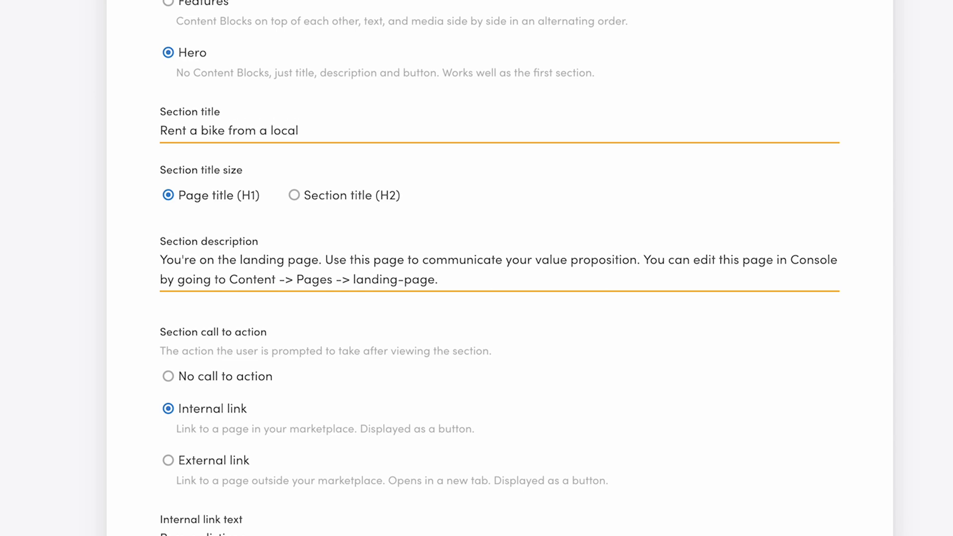
left_click(614, 283)
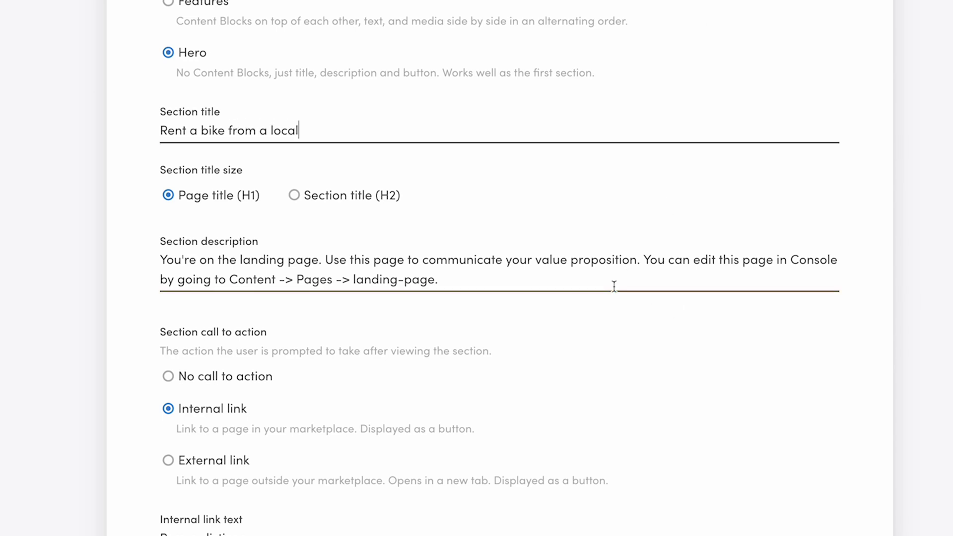
key("ctrl+a")
type("Biketribe is Finland’s largest peer-to-peer bike rental marketplace. Find a bike you like or make money by listing your own bike.")
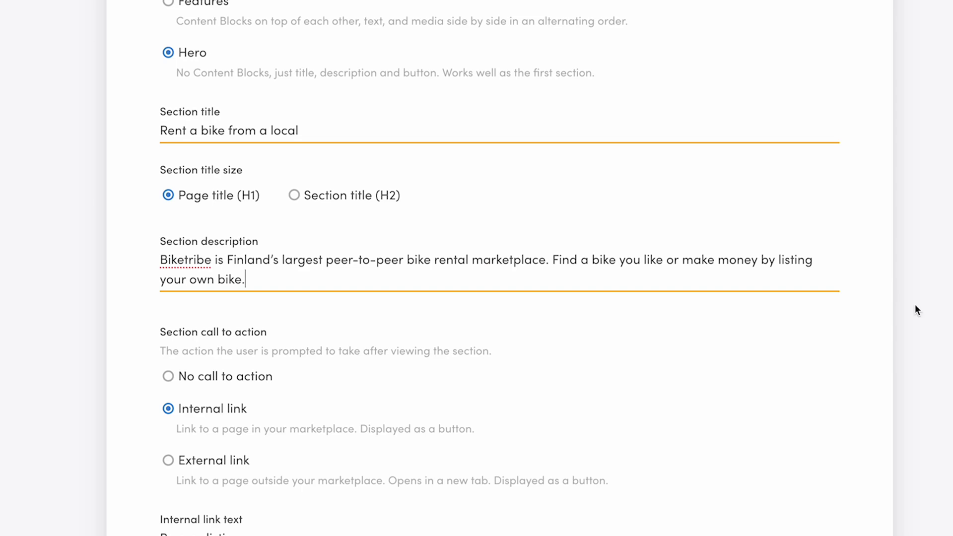
Change the hero's internal link text to 'Browse bikes'.
scroll(931, 362, "down", 4)
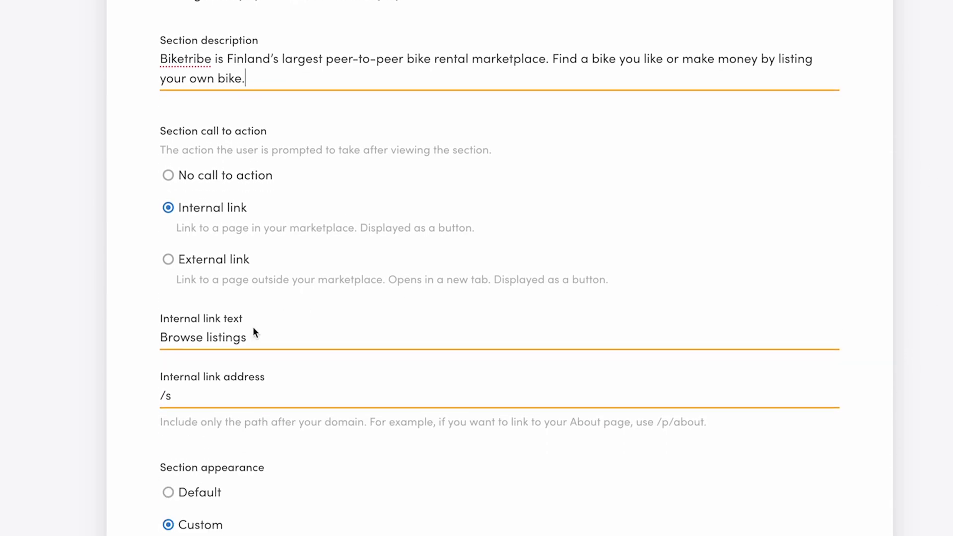
double_click(230, 337)
type("bikes")
Replace the hero background with a newly uploaded PNG and apply the Dark overlay.
scroll(913, 195, "down", 8)
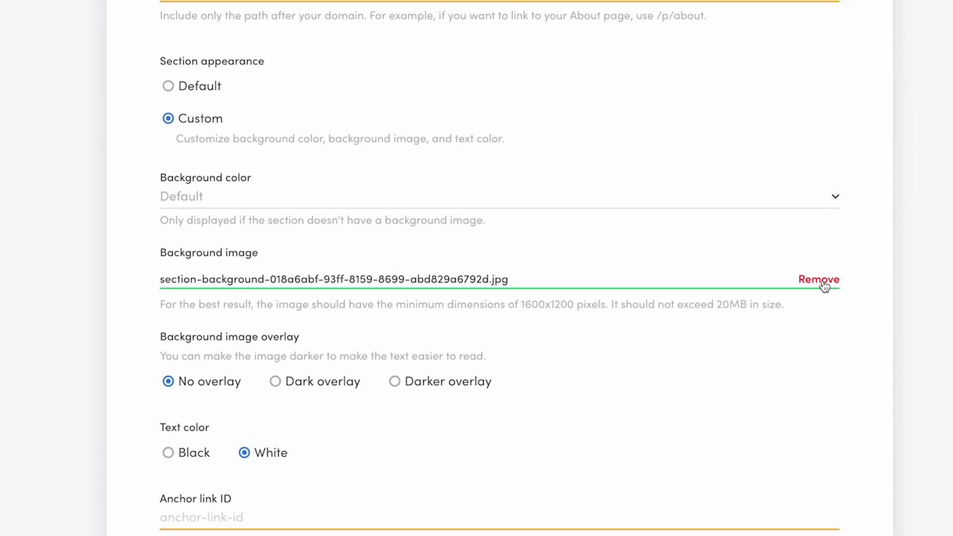
left_click(825, 282)
left_click(805, 283)
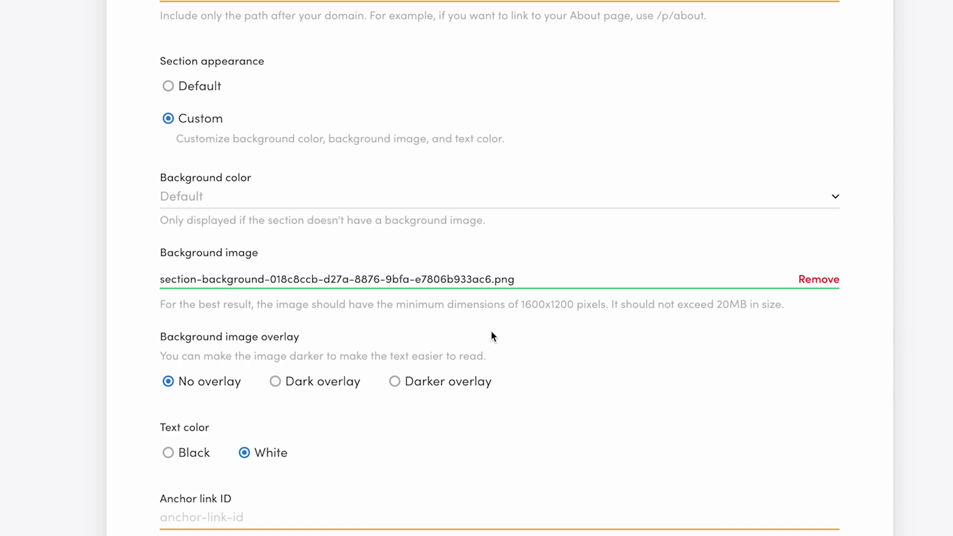
left_click(343, 386)
scroll(931, 371, "down", 3)
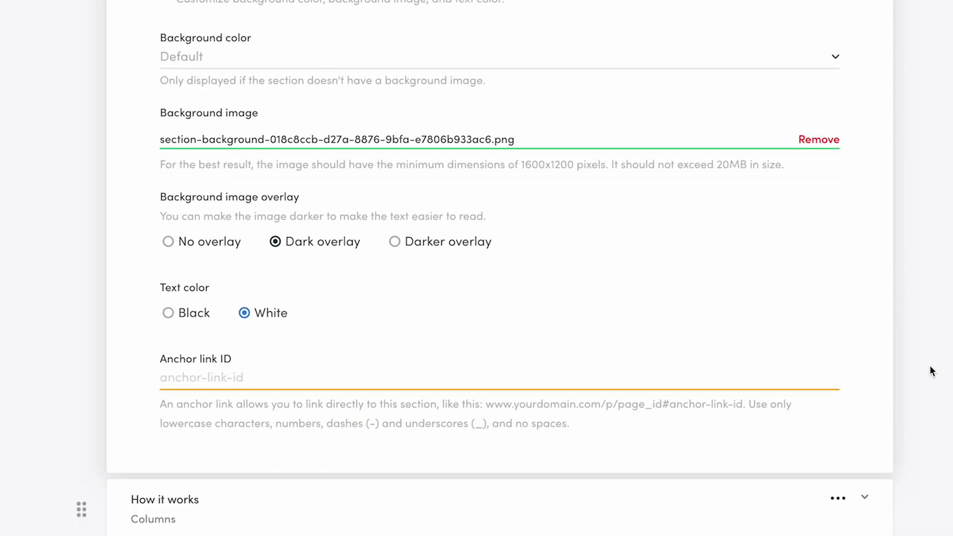
scroll(930, 371, "up", 20)
left_click(415, 244)
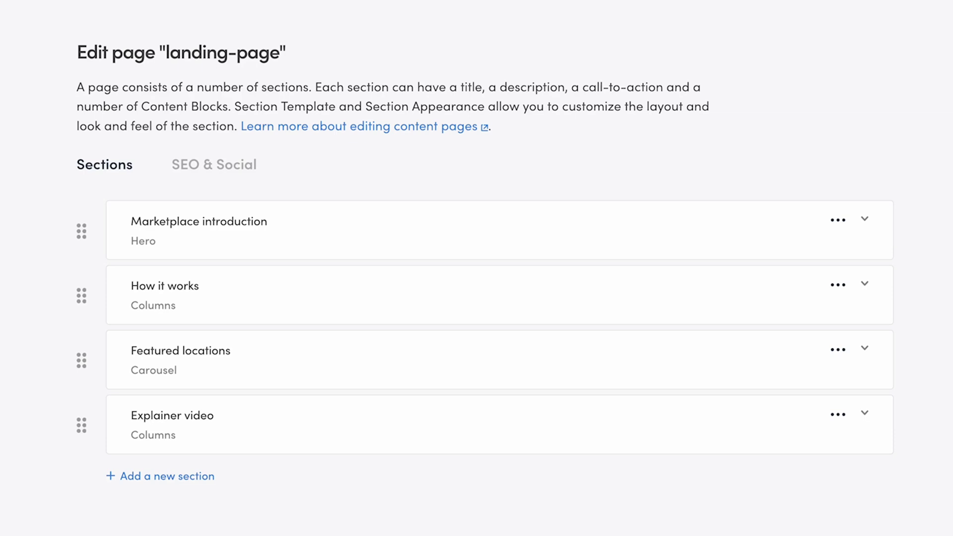
Set How it works title to 'Renting a bike couldn't be easier' and paste its find-book-pay-by-card description.
left_click(391, 315)
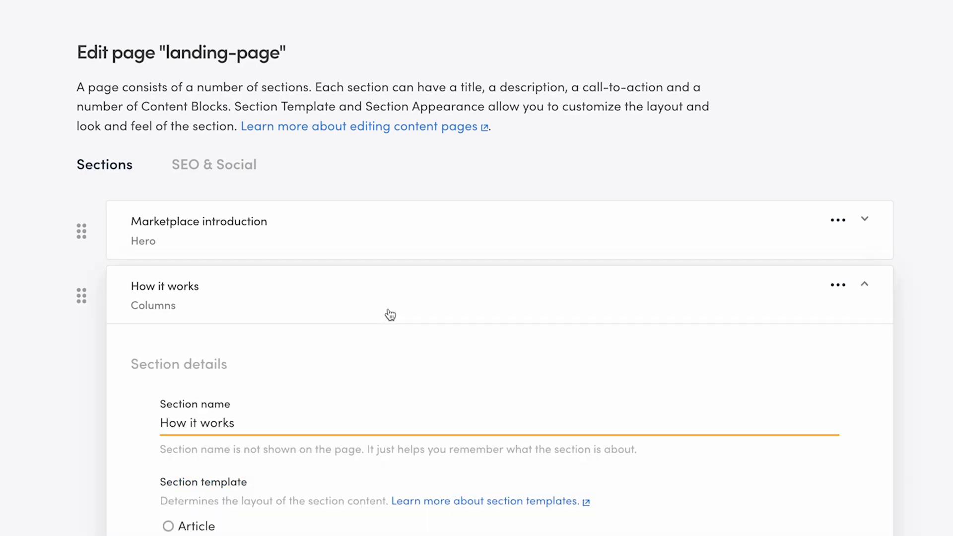
scroll(942, 214, "down", 5)
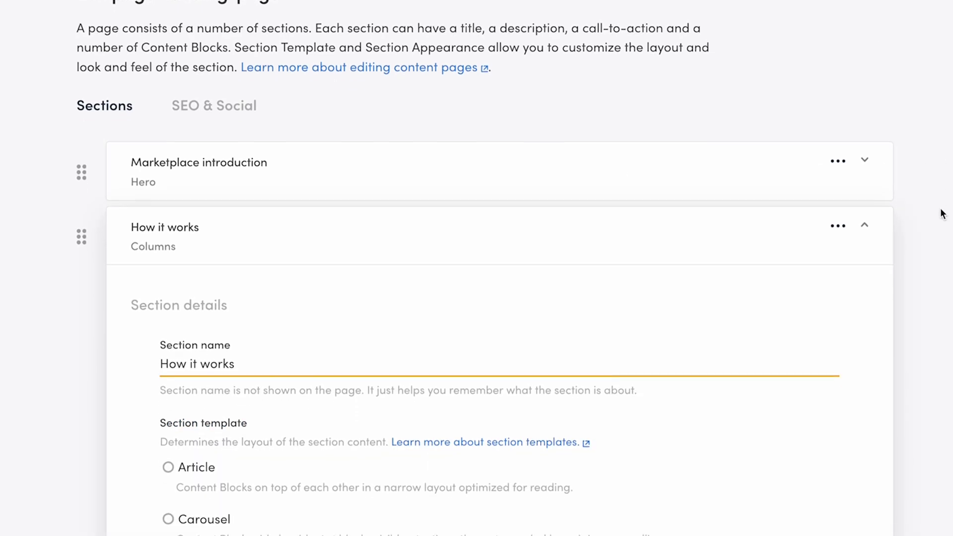
scroll(943, 214, "down", 5)
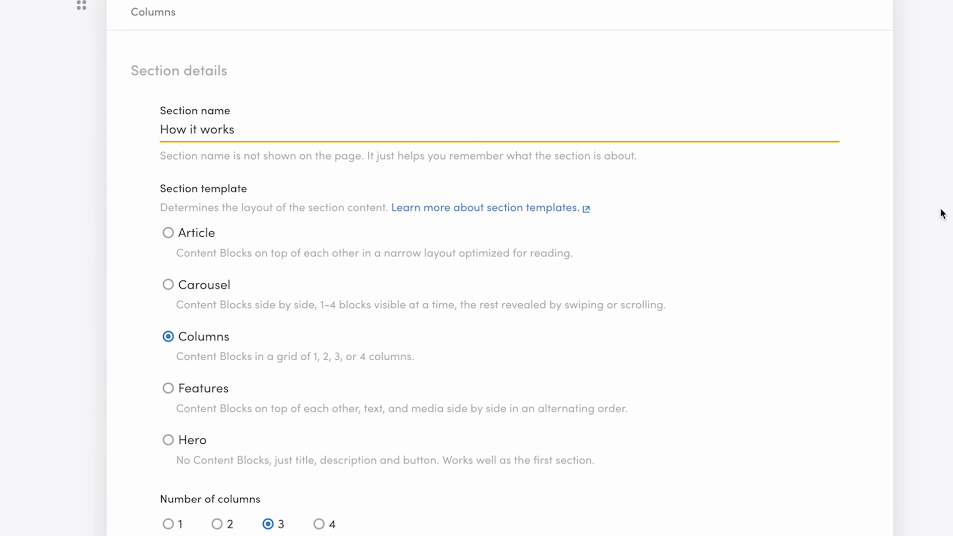
scroll(942, 213, "down", 1)
left_click_drag(458, 244, 64, 249)
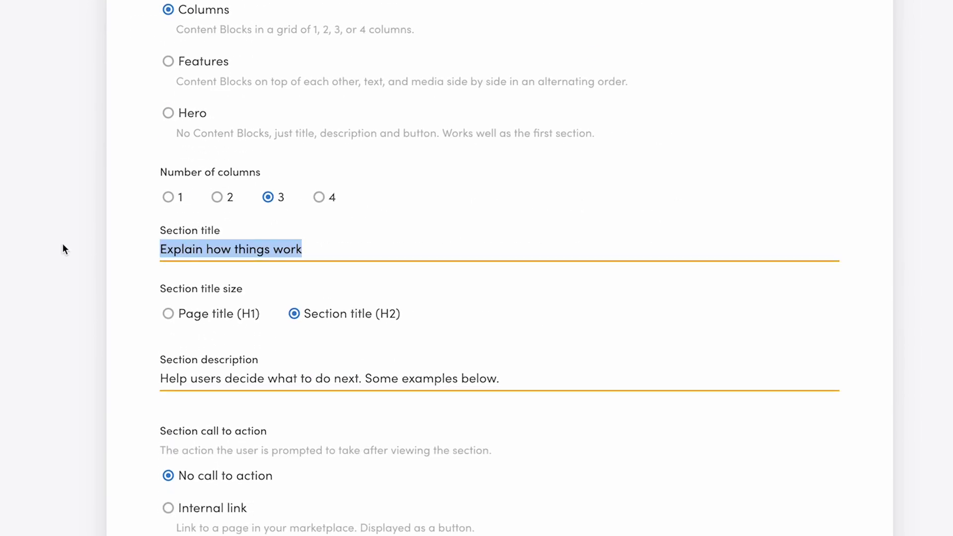
type("Renting a bike couldn't be easier")
triple_click(187, 383)
type("Find the right bike, make a booking and pay with your credit card. That's it.")
scroll(76, 365, "down", 7)
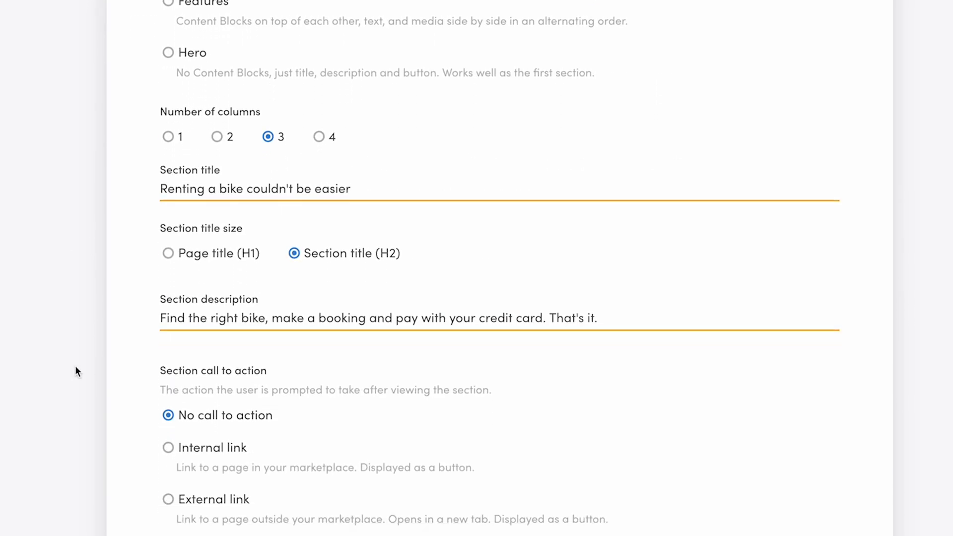
scroll(76, 367, "down", 7)
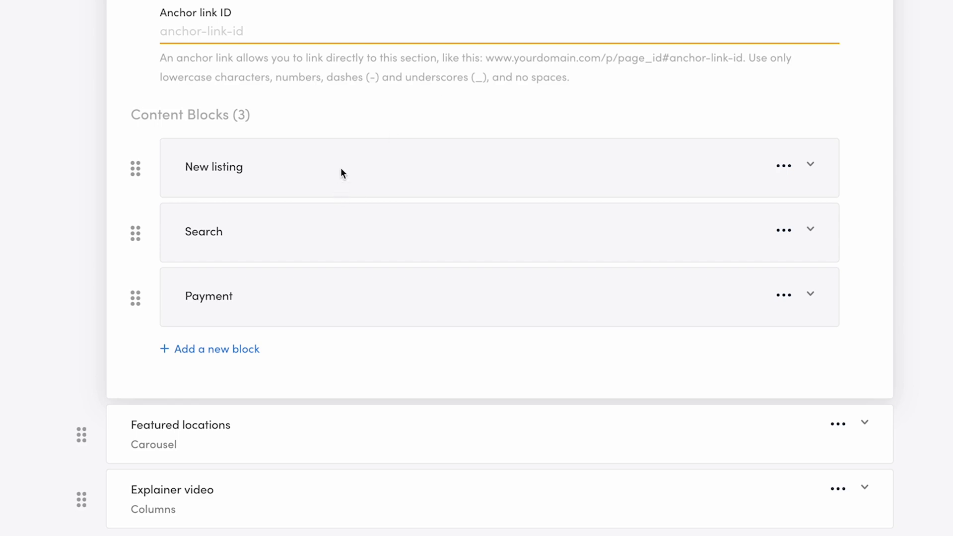
Change the New listing block's link to say 'bike' and retitle the Search block 'Find a bike for your trip'.
left_click(328, 173)
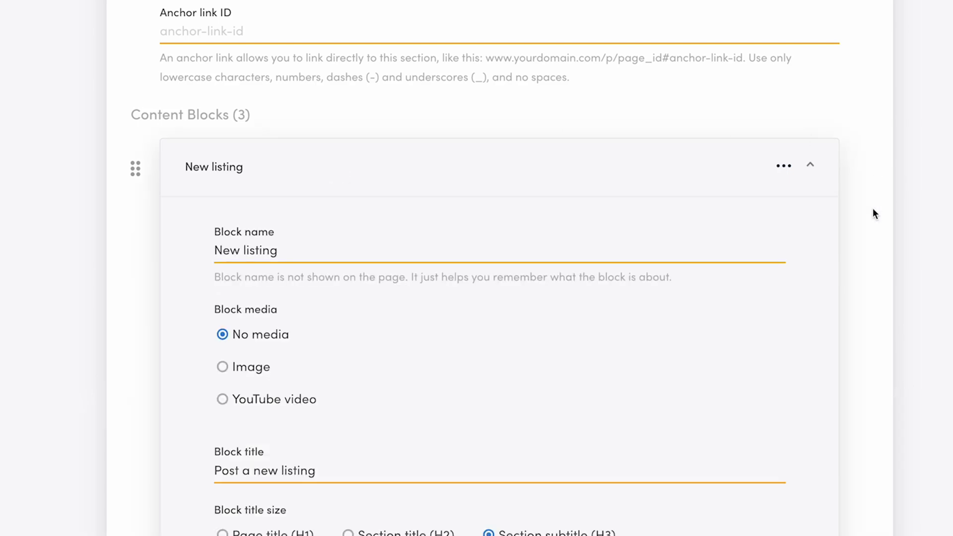
scroll(884, 285, "down", 7)
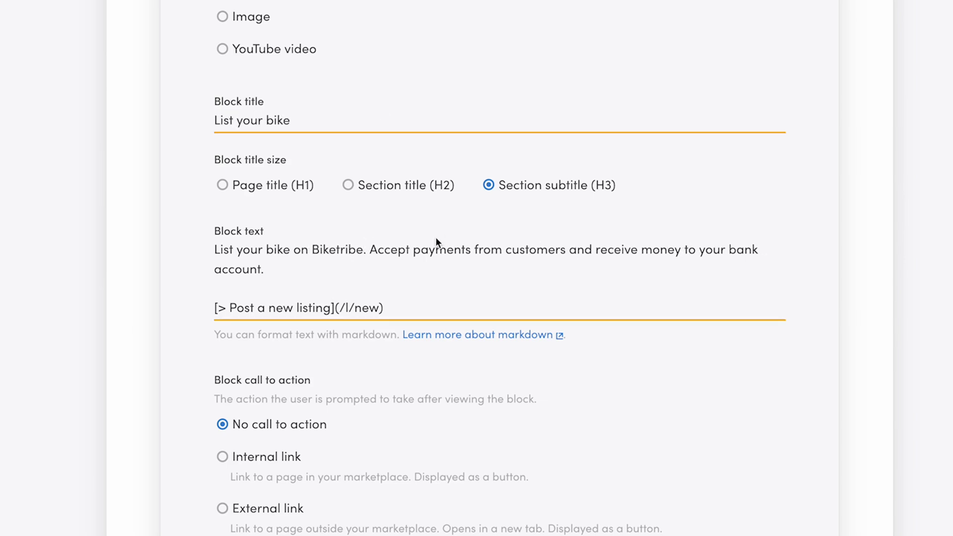
left_click(314, 307)
double_click(314, 307)
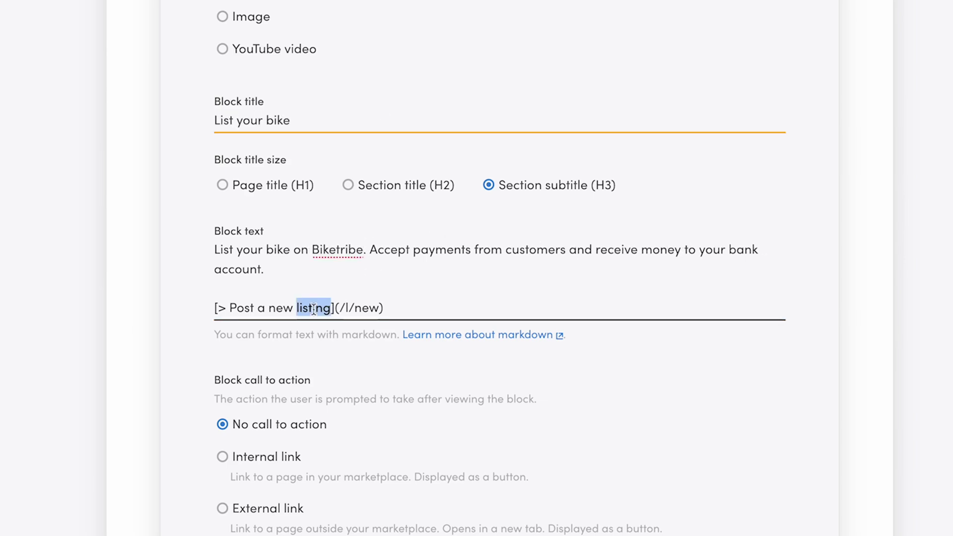
type("bike")
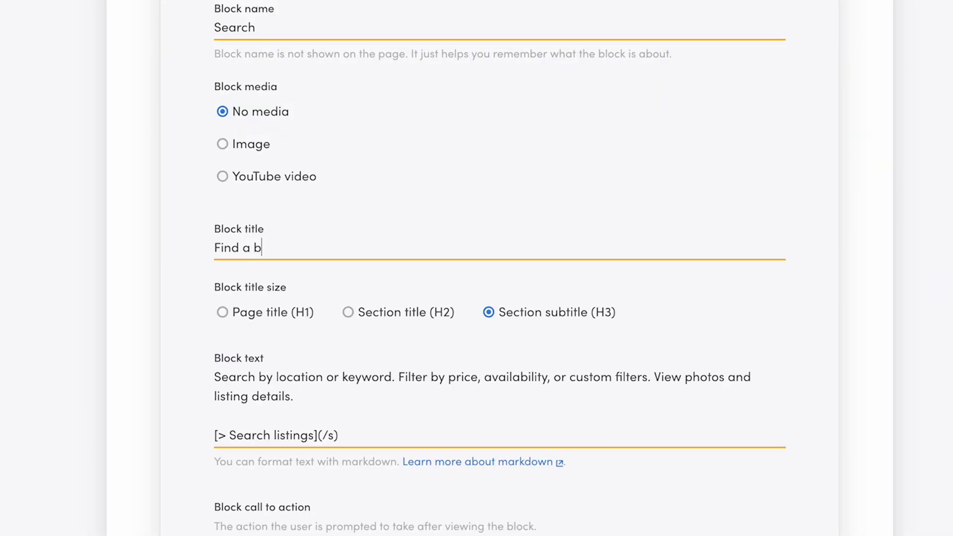
type("ke for your trip")
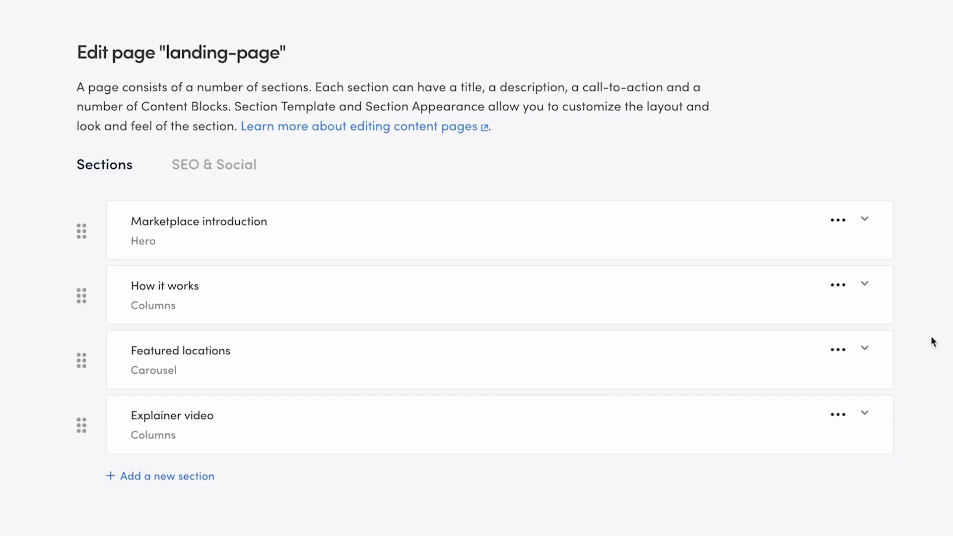
Retitle Featured locations 'Bikes all over Finland' and paste a Helsinki-to-Rovaniemi description.
left_click(698, 358)
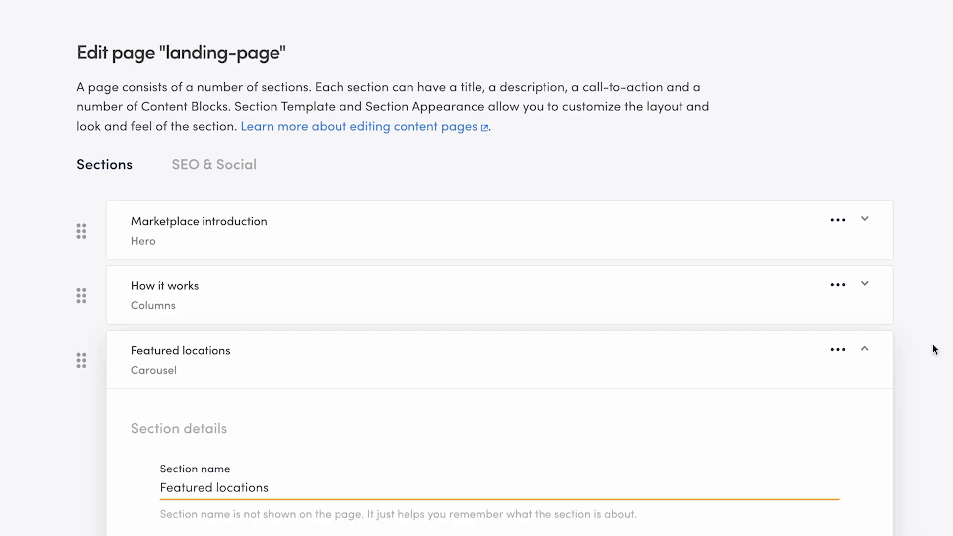
scroll(932, 344, "down", 5)
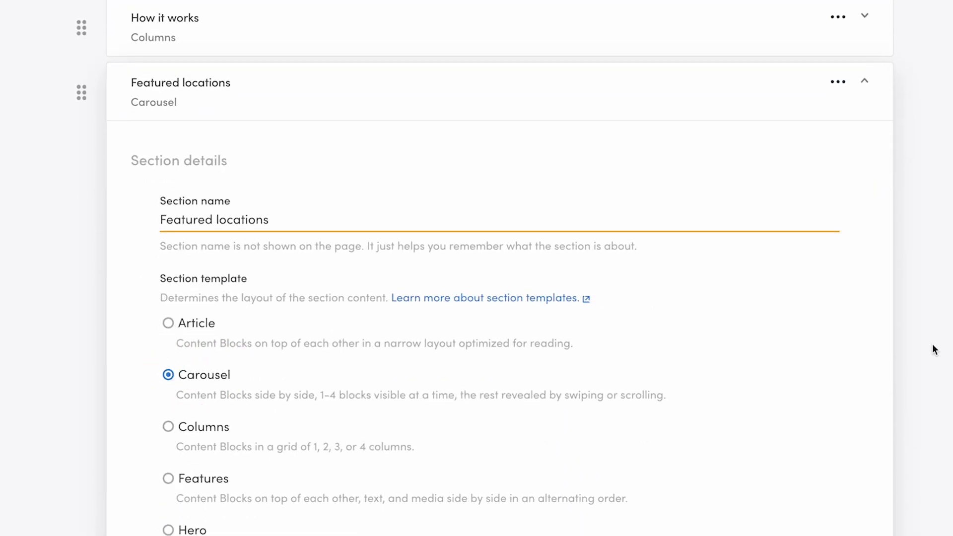
scroll(932, 344, "down", 1)
scroll(934, 349, "down", 3)
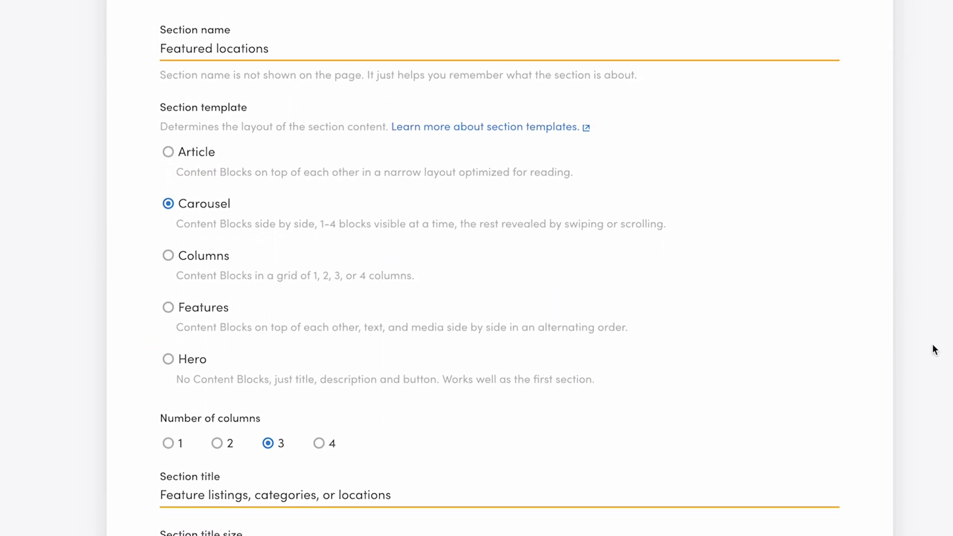
scroll(933, 344, "down", 9)
triple_click(526, 70)
type("Bikes all over Finland")
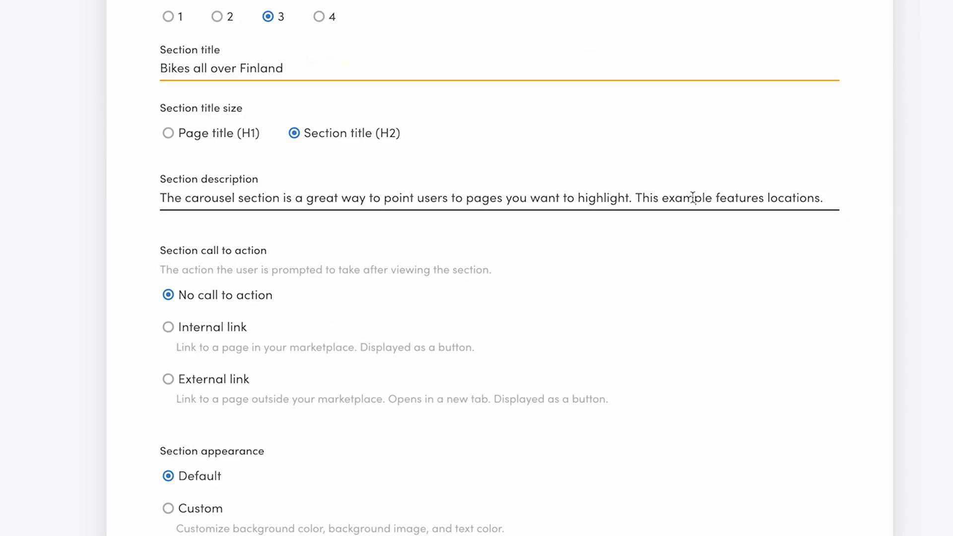
triple_click(693, 197)
type("Find a bike anywhere in Finland. From Helsinki to Rovaniemi.")
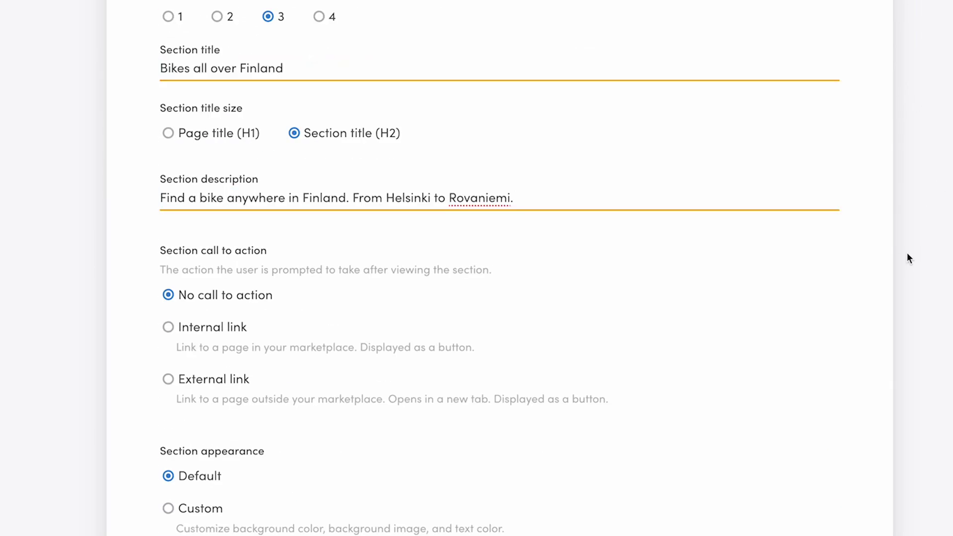
scroll(905, 264, "down", 9)
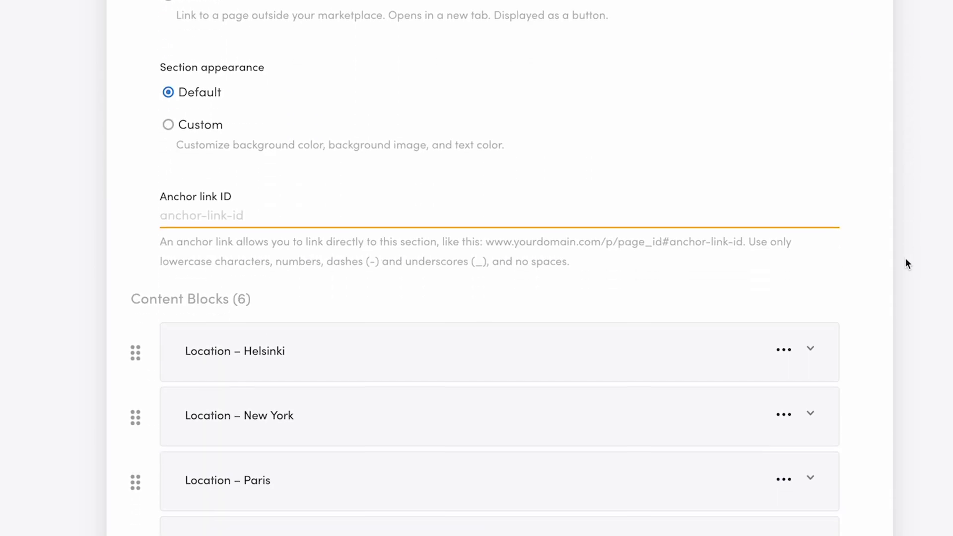
scroll(906, 259, "down", 4)
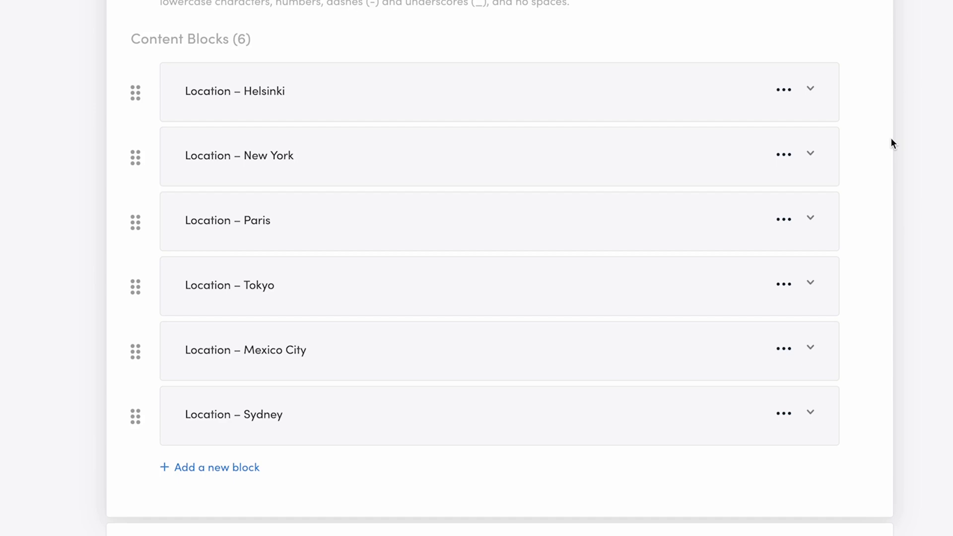
Rename the New York block to Tampere and replace its image with a new upload.
left_click(688, 161)
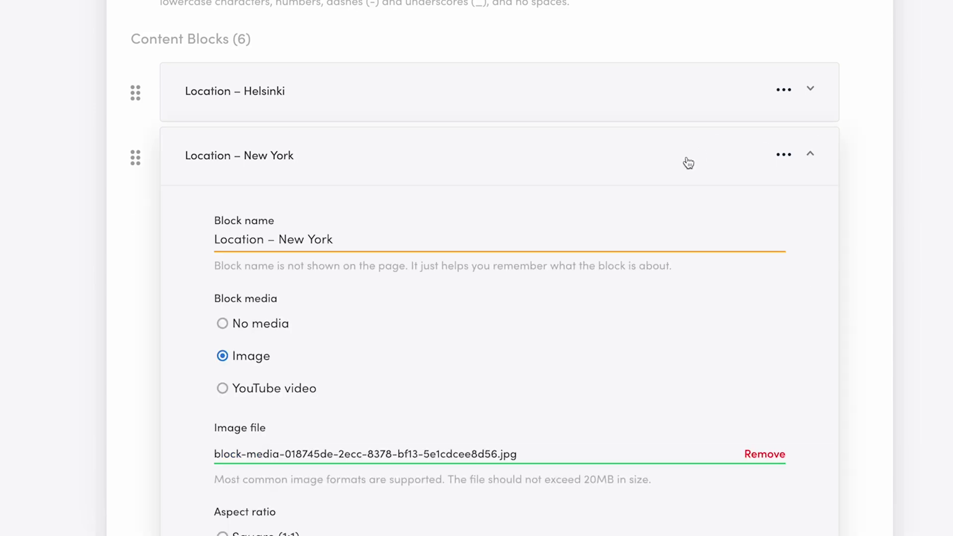
left_click_drag(347, 240, 278, 240)
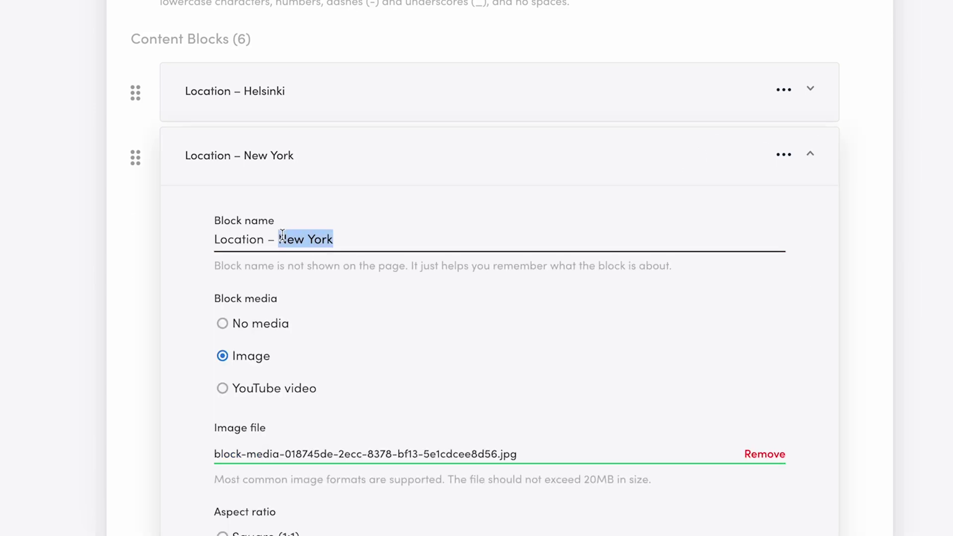
type("Tampere")
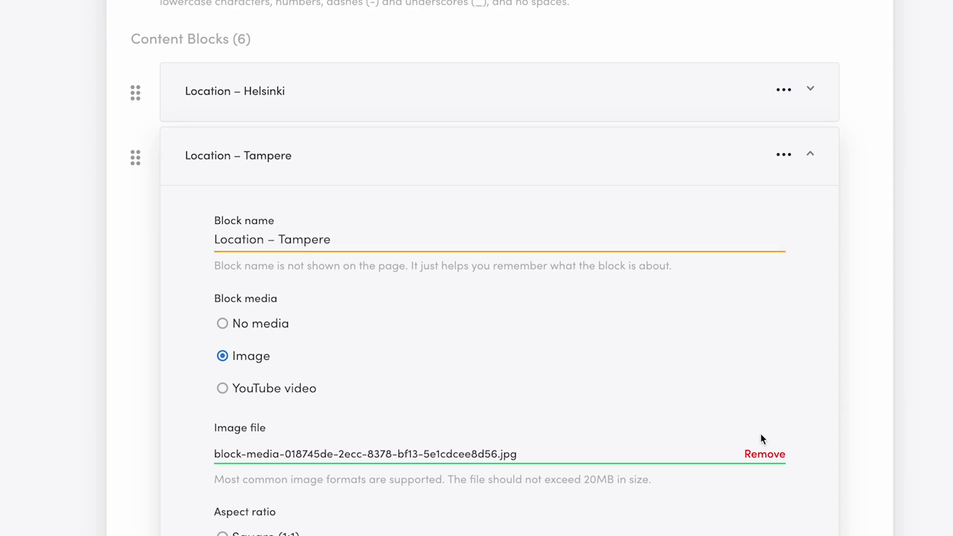
left_click(765, 455)
left_click(680, 458)
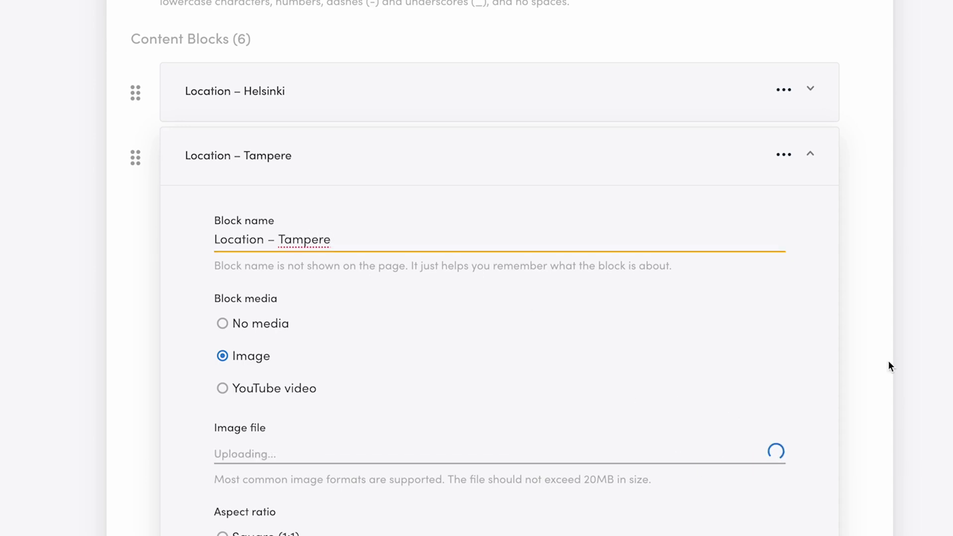
Replace the alt text with the Tammerkoski rapids description and retitle the block Tampere.
scroll(889, 366, "down", 7)
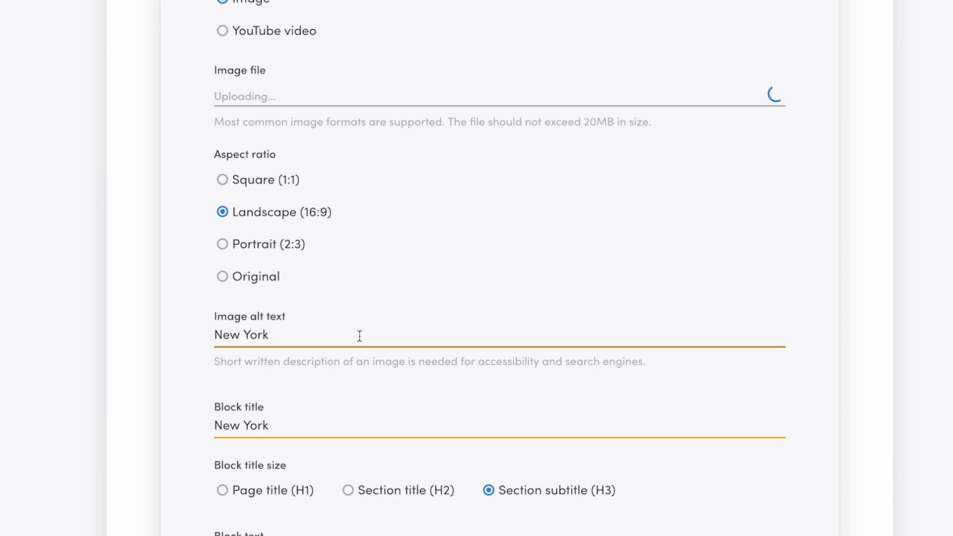
left_click_drag(358, 334, 146, 336)
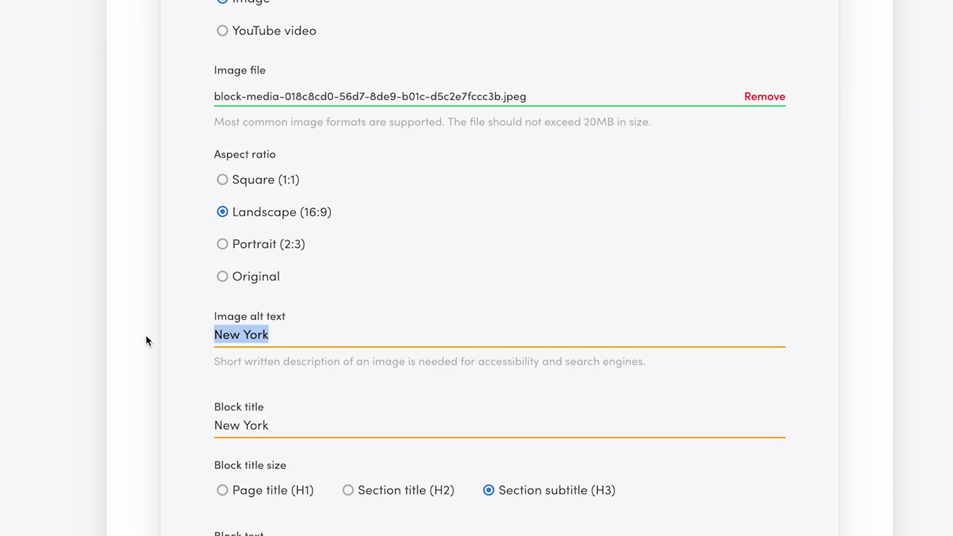
type("Tammerkoski rapids on a sunny summer day")
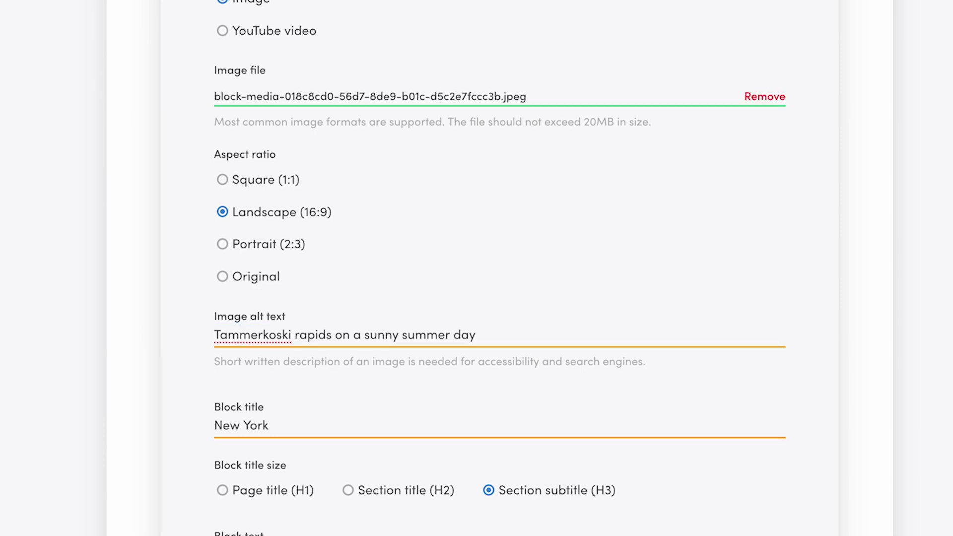
left_click_drag(296, 427, 161, 422)
type("Tampere")
Swap the old New York link for the Tampere search URL in Block text, then collapse the block.
scroll(911, 397, "down", 2)
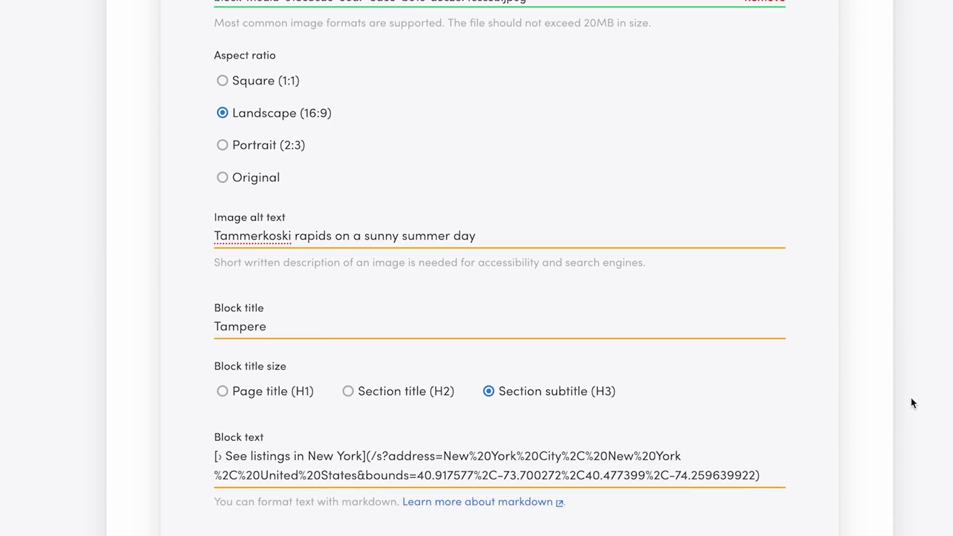
scroll(912, 401, "down", 4)
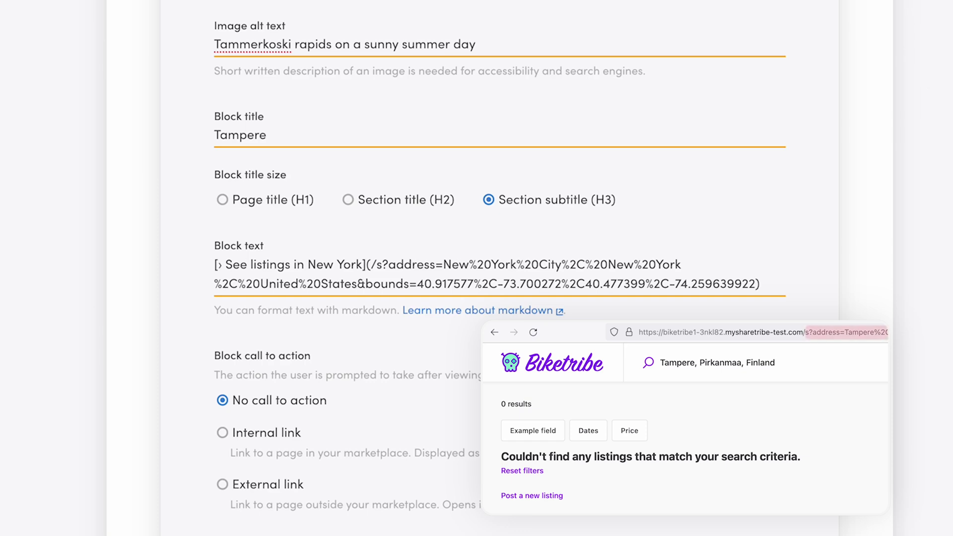
left_click(376, 265)
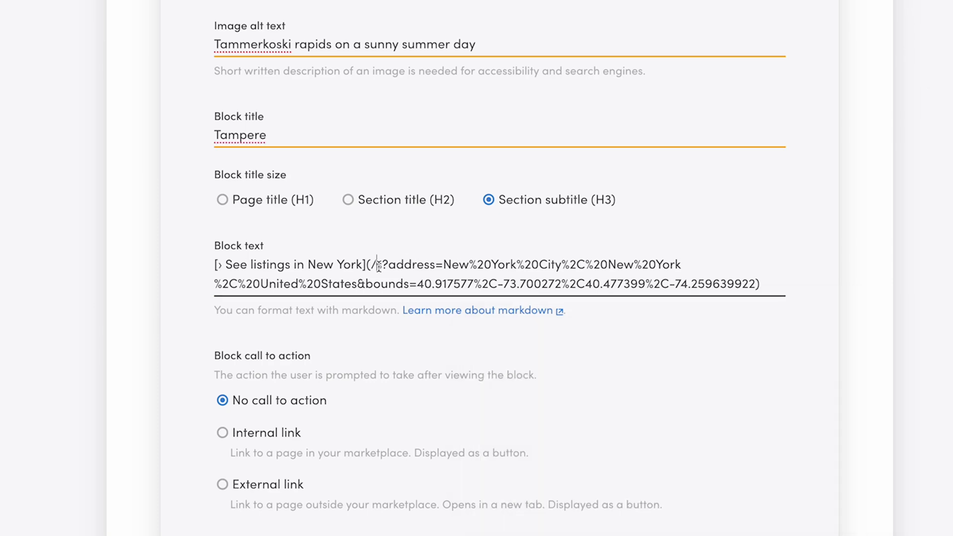
left_click(756, 284, "shift")
type("s?address=Tampere%2C Pirkanmaa%2C Finland&bounds=61.836395%2C24.118288%2C61.427238%2C23.542288")
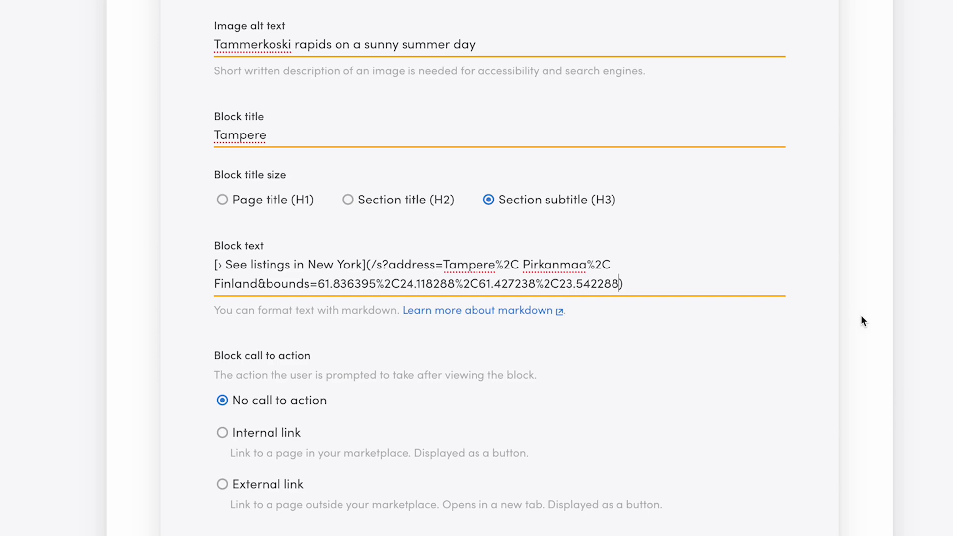
scroll(890, 327, "up", 5)
scroll(890, 328, "up", 10)
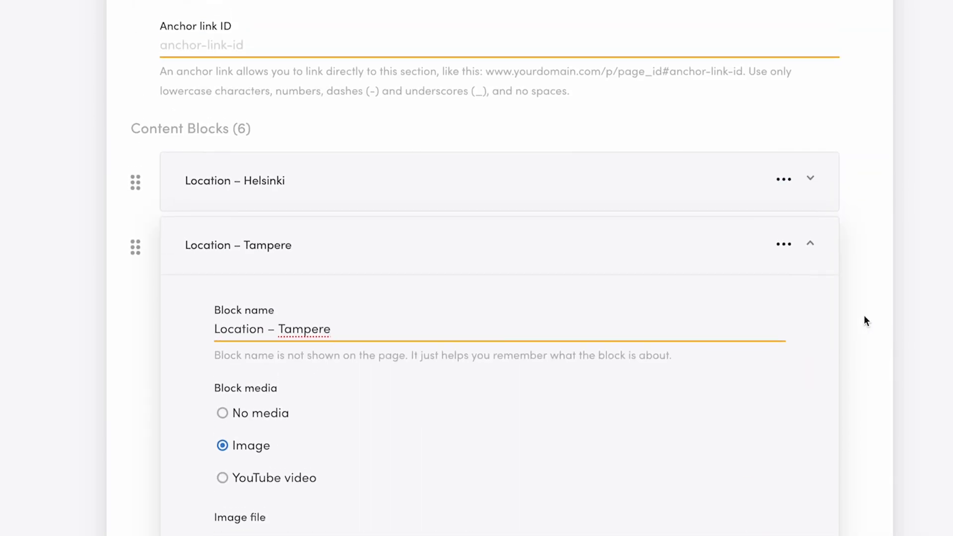
left_click(615, 252)
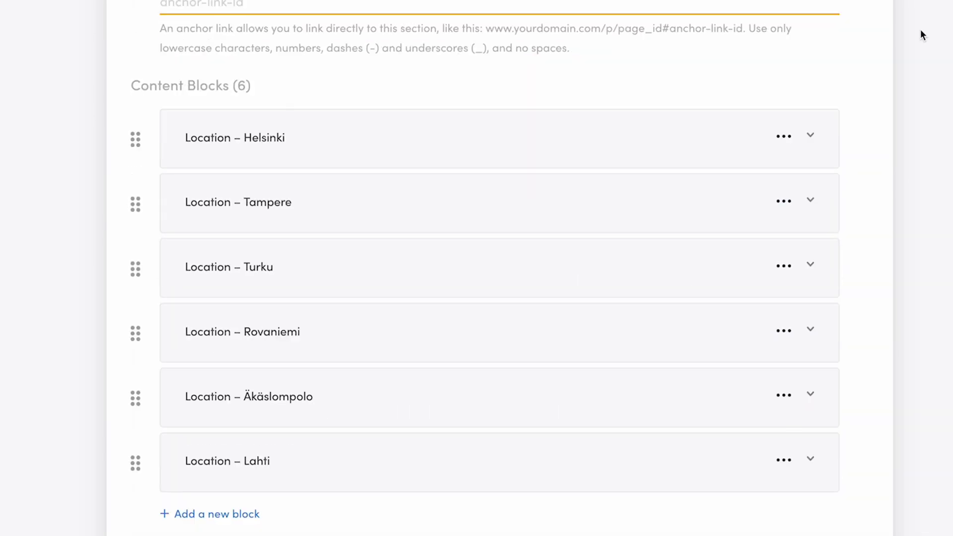
scroll(921, 35, "up", 12)
Delete the Explainer video section and save, leaving hero, How it works and Featured locations.
left_click(419, 103)
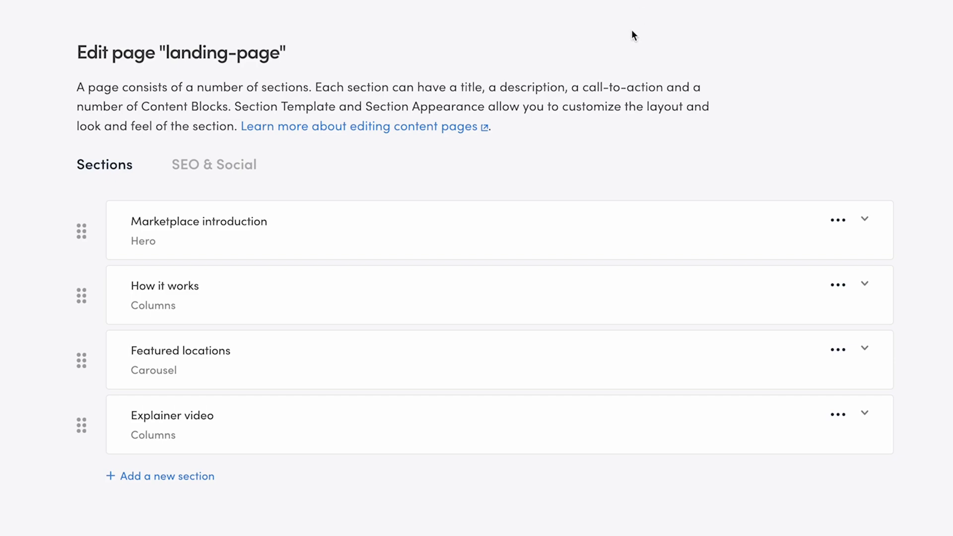
left_click(839, 416)
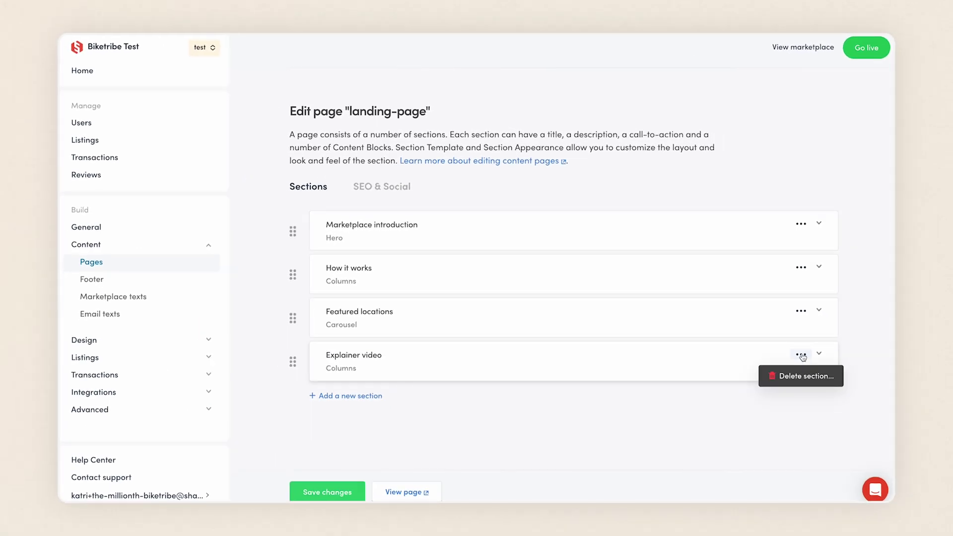
left_click(782, 376)
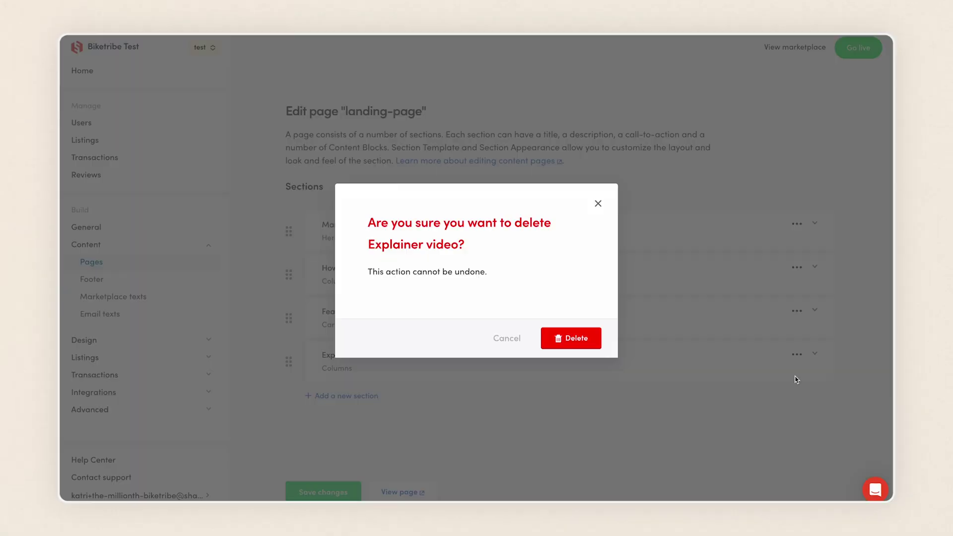
left_click(586, 339)
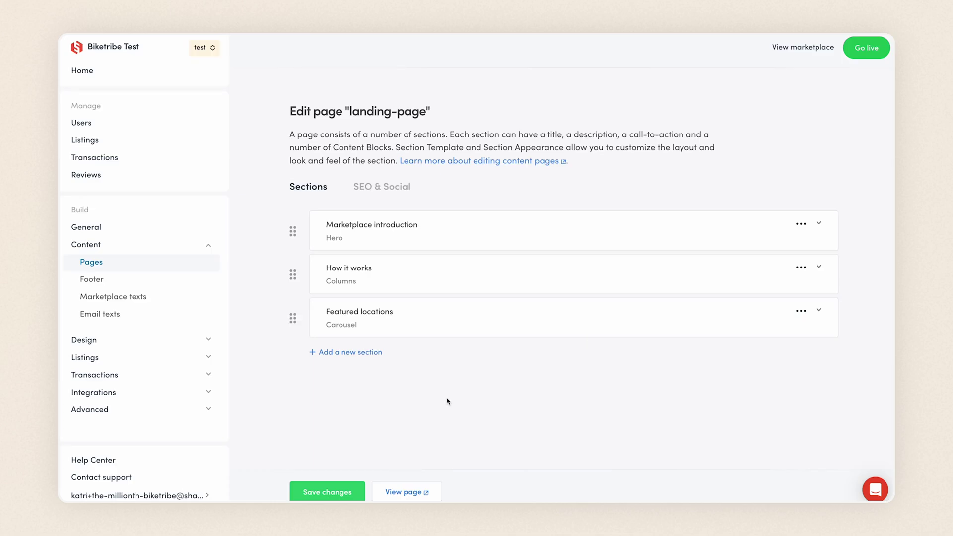
left_click(341, 493)
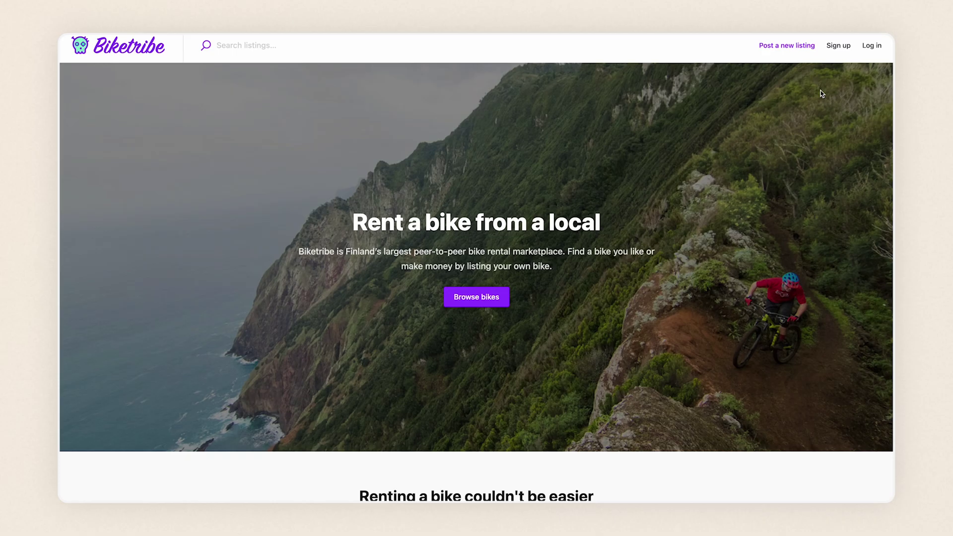
scroll(821, 94, "down", 10)
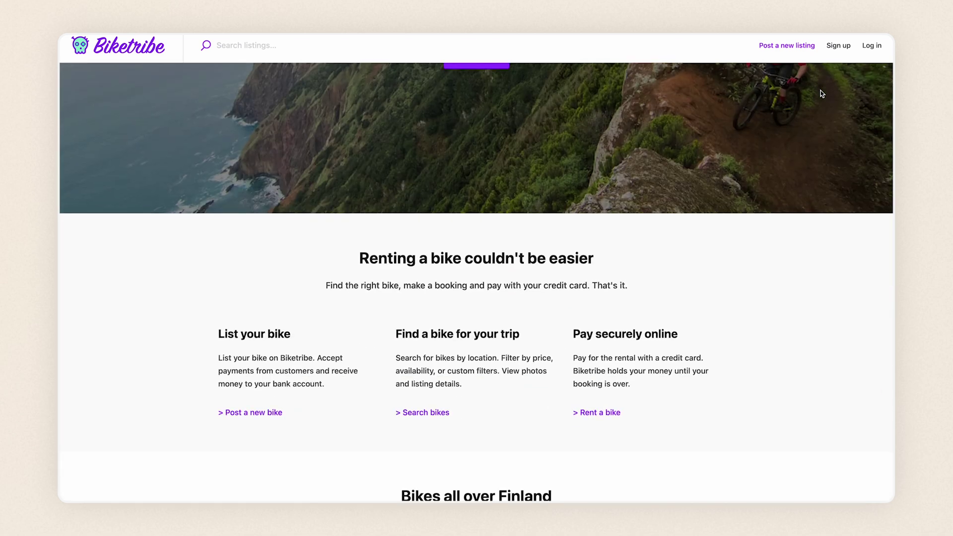
scroll(822, 93, "down", 3)
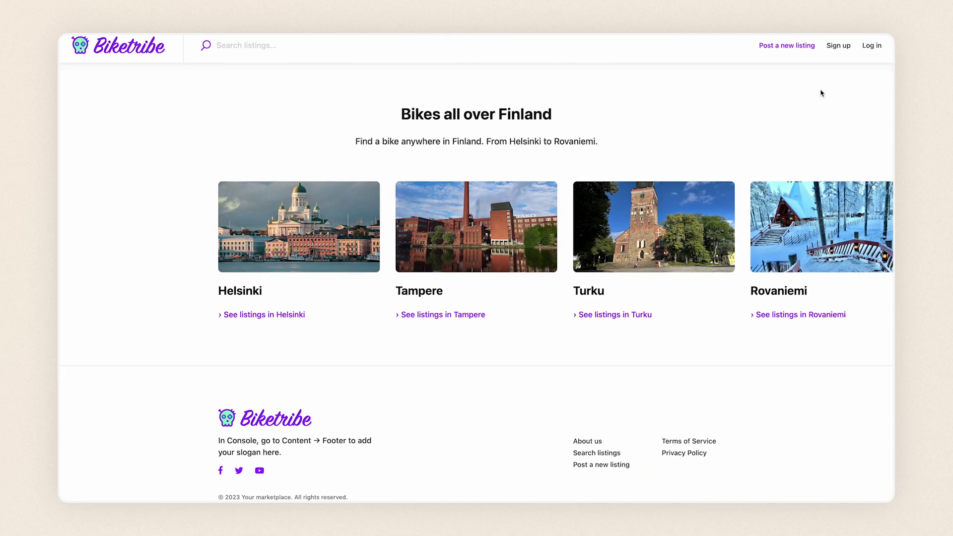
scroll(822, 93, "up", 7)
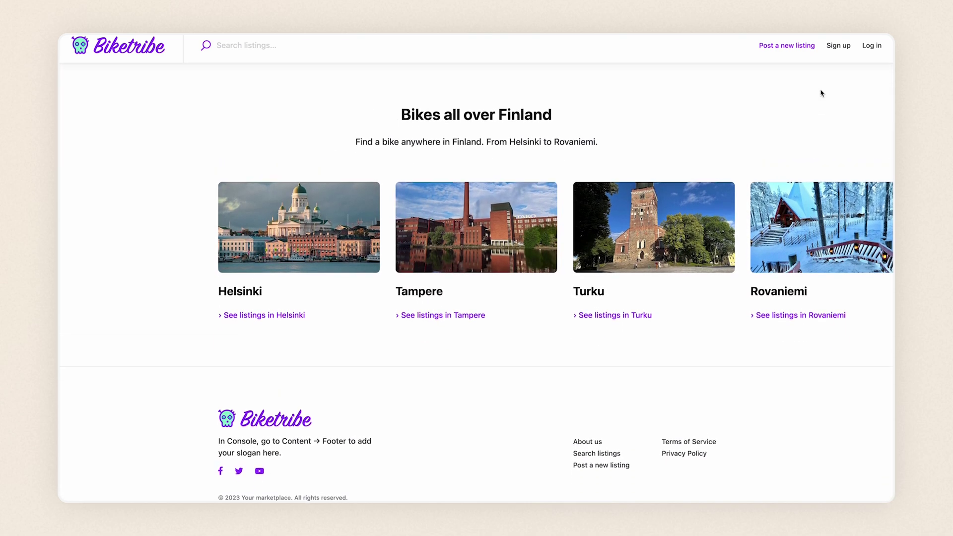
scroll(822, 94, "up", 5)
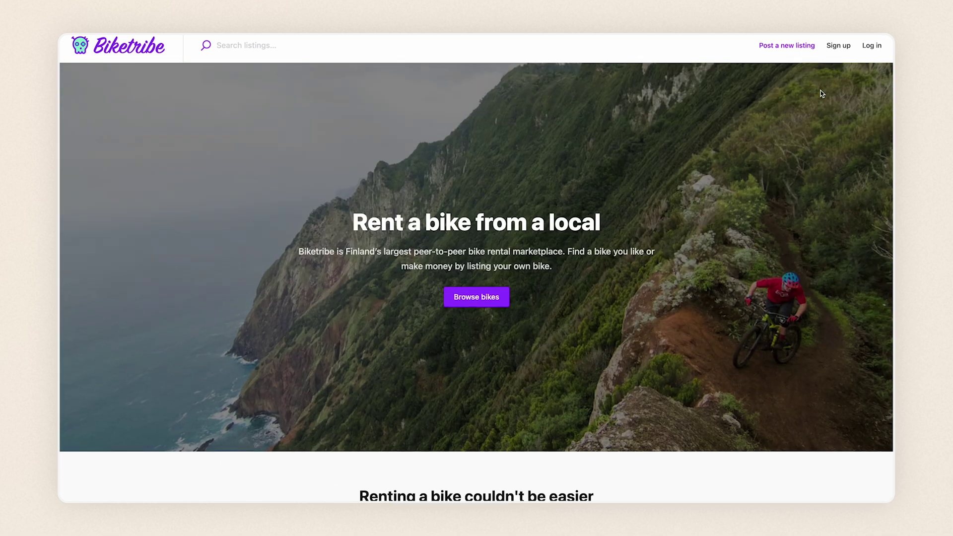